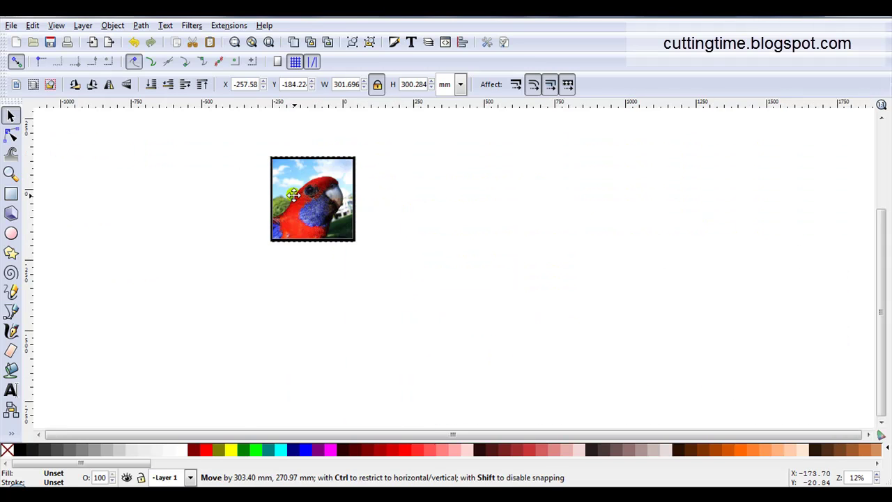
Position the imported parrot photo (about 302 × 300 mm) on the canvas and zoom in.
drag(292, 195, 293, 190)
scroll(297, 183, up, 2)
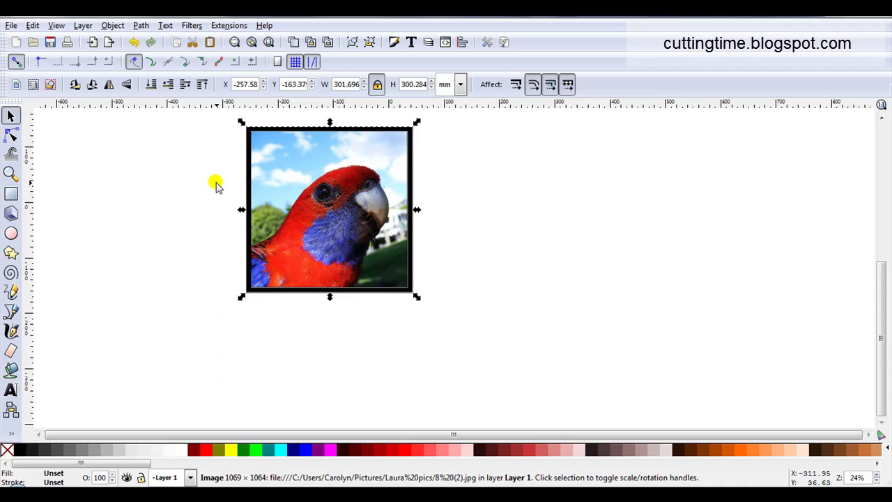
Draw a small navy square just beside the parrot photo's top-left corner.
click(11, 195)
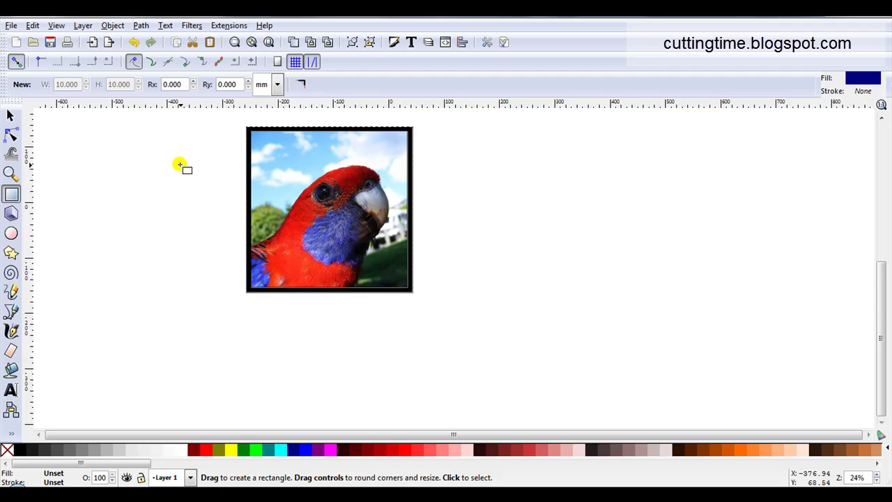
drag(192, 146, 206, 160)
click(10, 114)
click(266, 161)
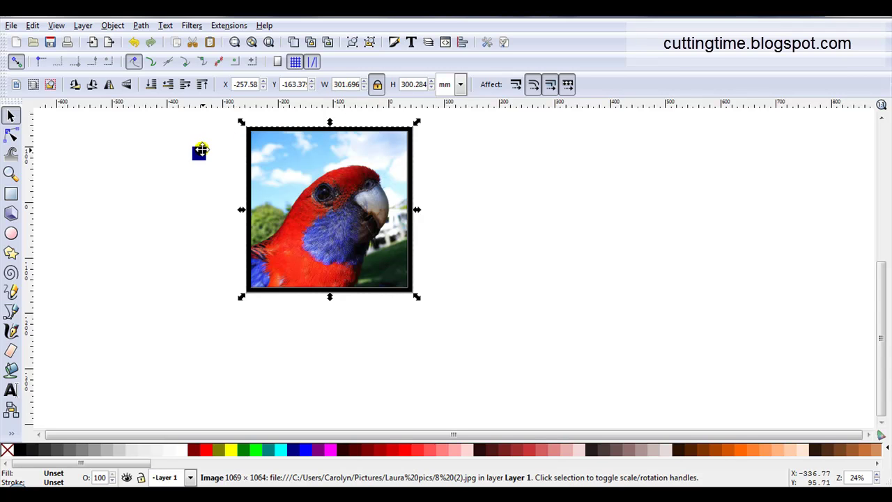
drag(198, 152, 231, 137)
Resize the square to 10 × 10 mm and align it on the frame's top-left corner.
drag(355, 84, 326, 86)
text(1)
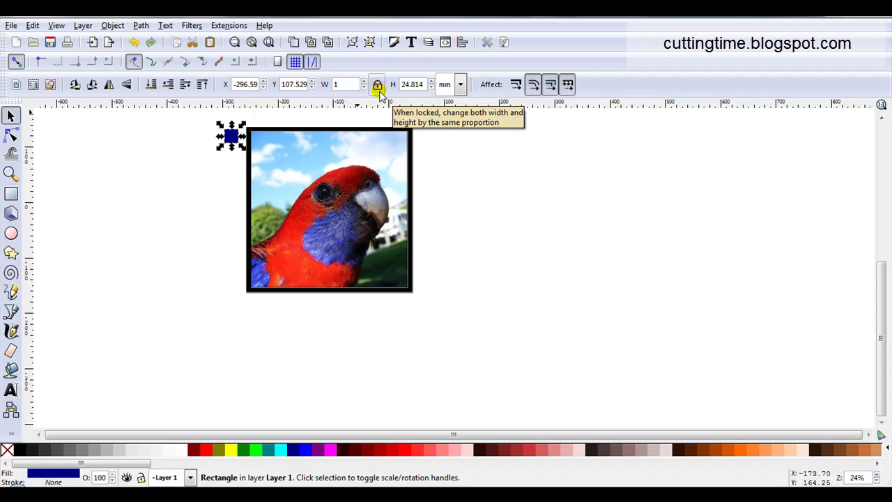
text(0)
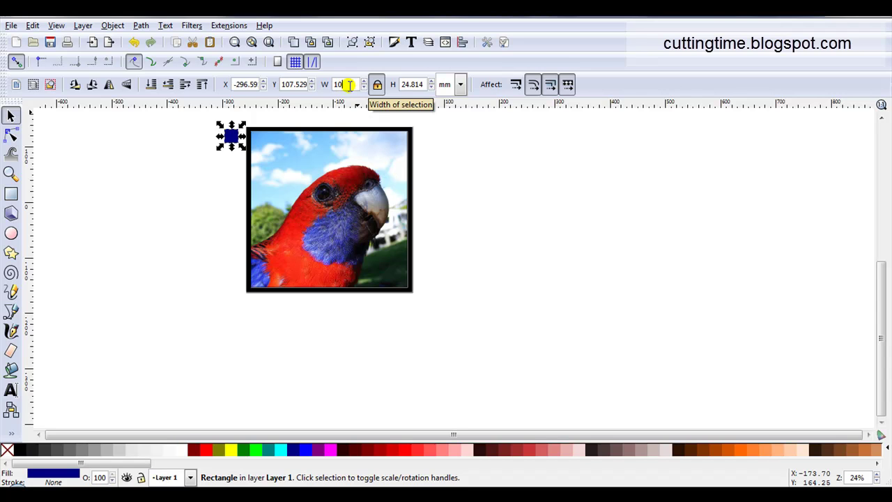
key(Return)
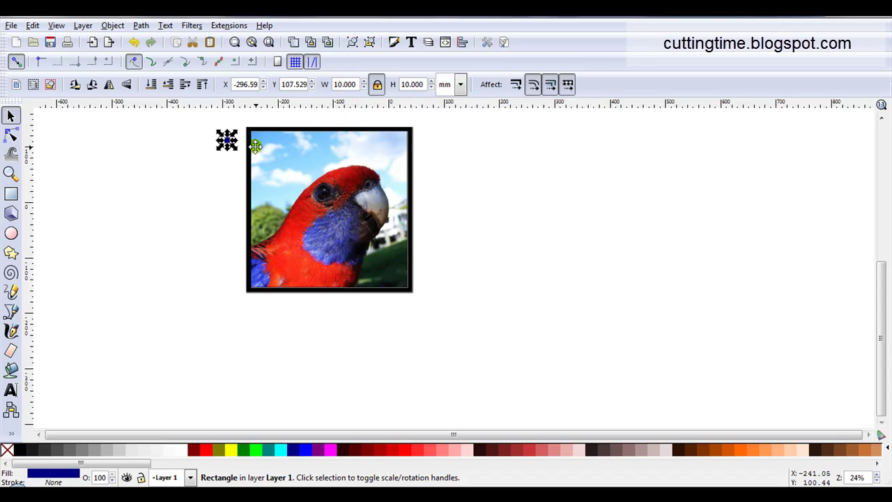
ctrl+scroll(226, 120, up, 1)
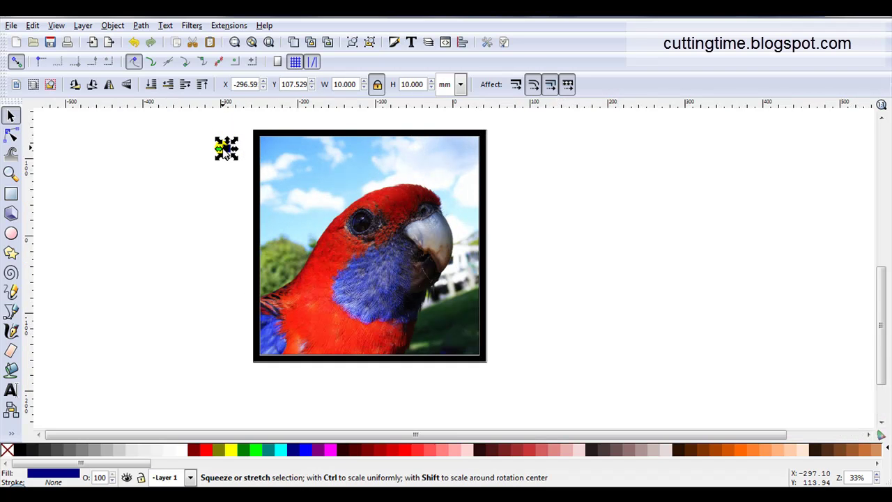
drag(226, 148, 256, 135)
scroll(211, 174, up, 6)
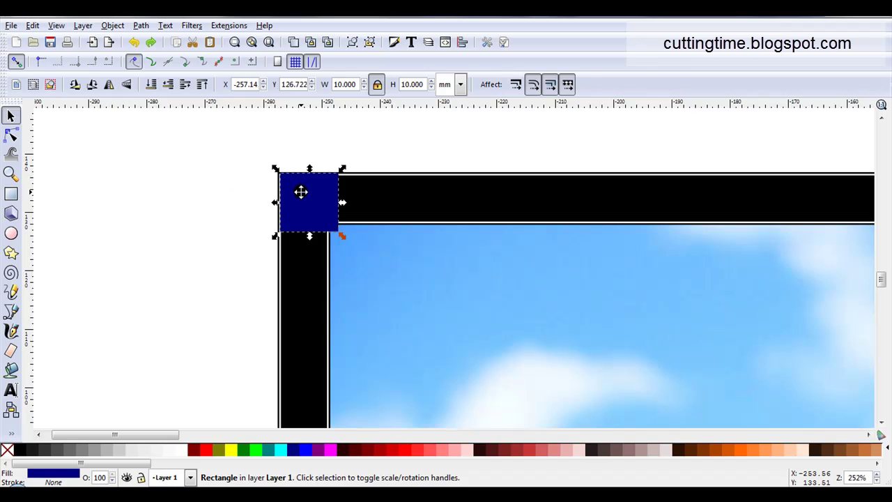
drag(300, 192, 301, 197)
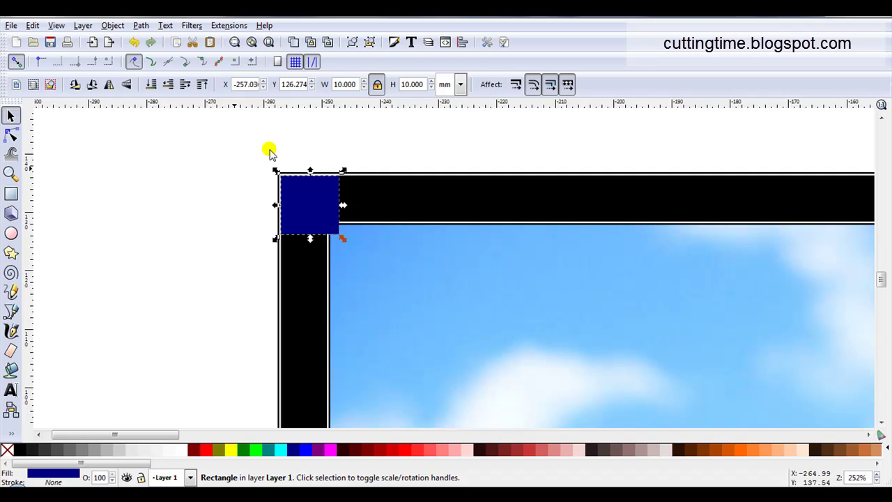
Change the corner square's fill from navy to unset (?) in Fill and Stroke.
click(394, 43)
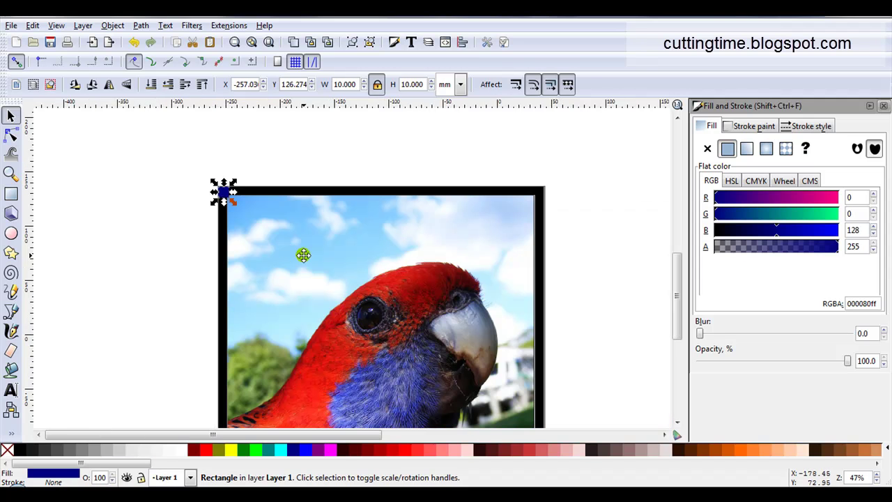
key(5)
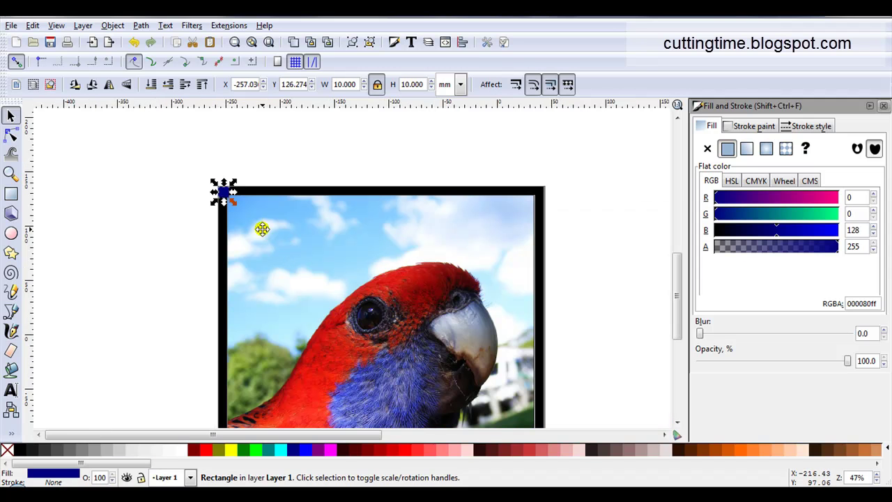
click(806, 155)
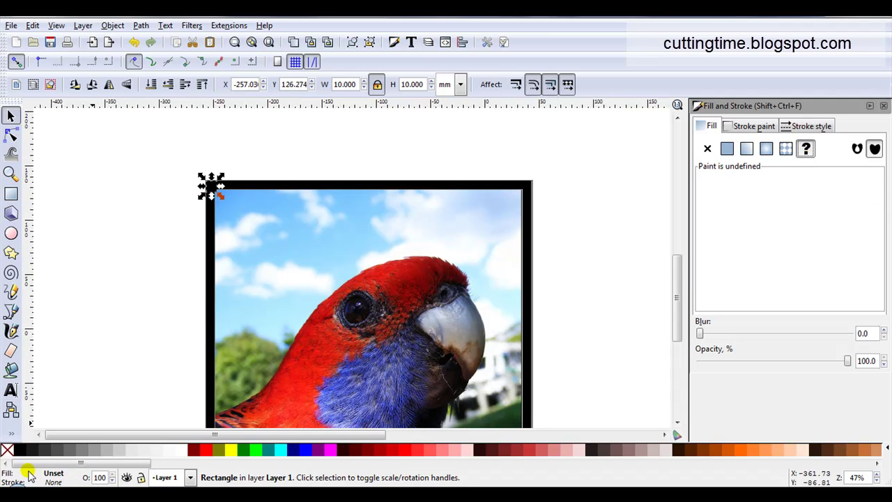
click(881, 105)
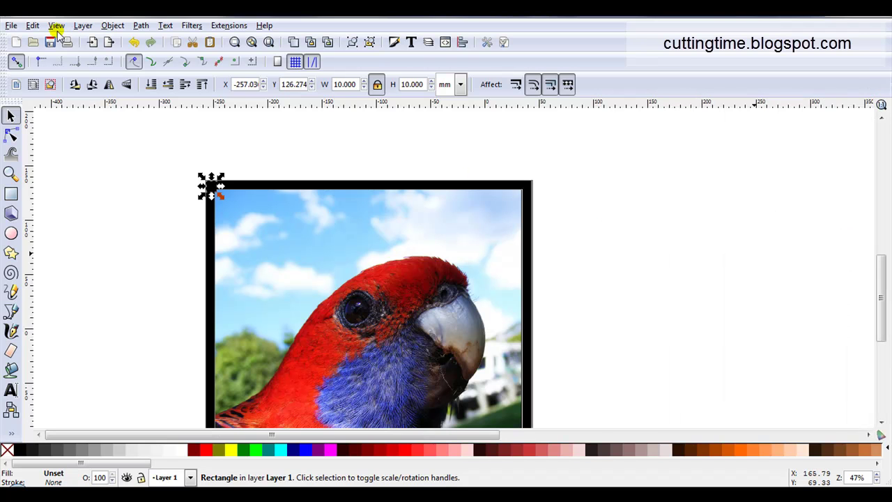
scroll(327, 230, down, 1)
Select the corner square and bring up Edit > Clone > Create Tiled Clones.
click(318, 239)
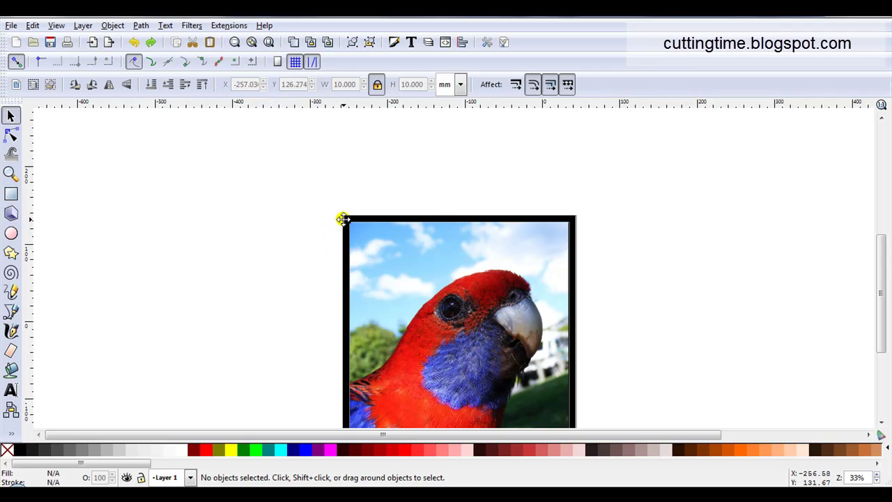
click(344, 218)
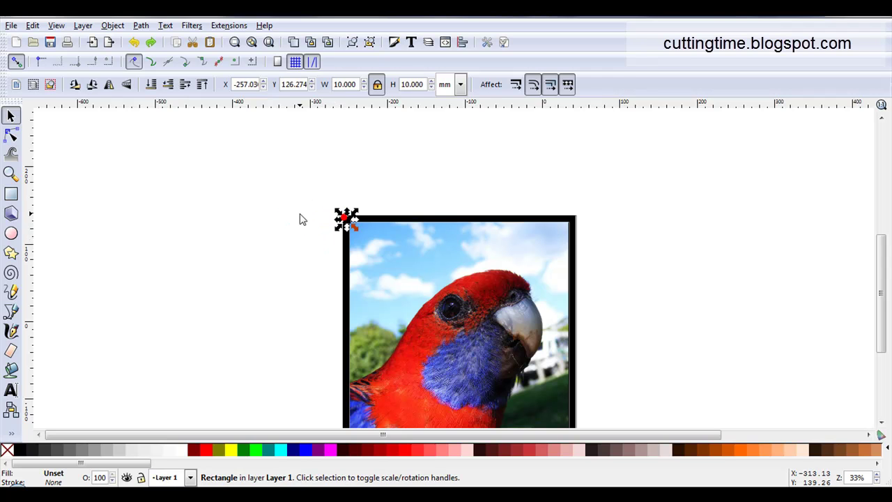
click(33, 27)
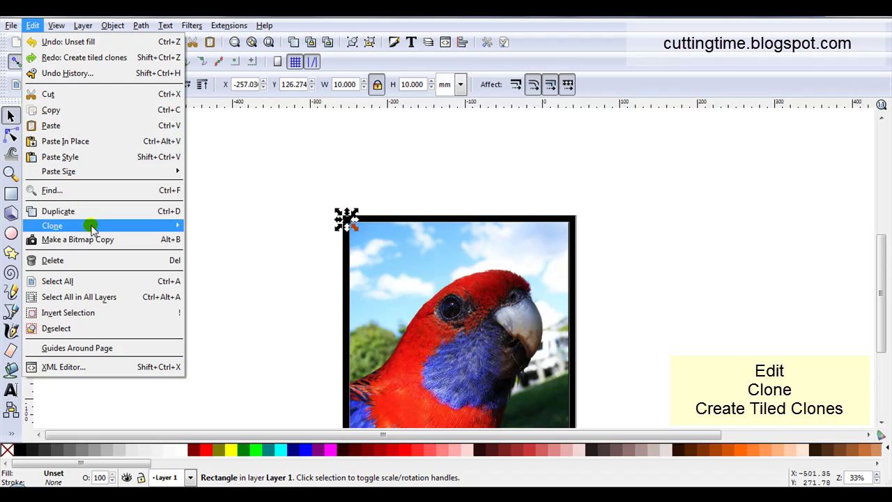
mouse_move(92, 227)
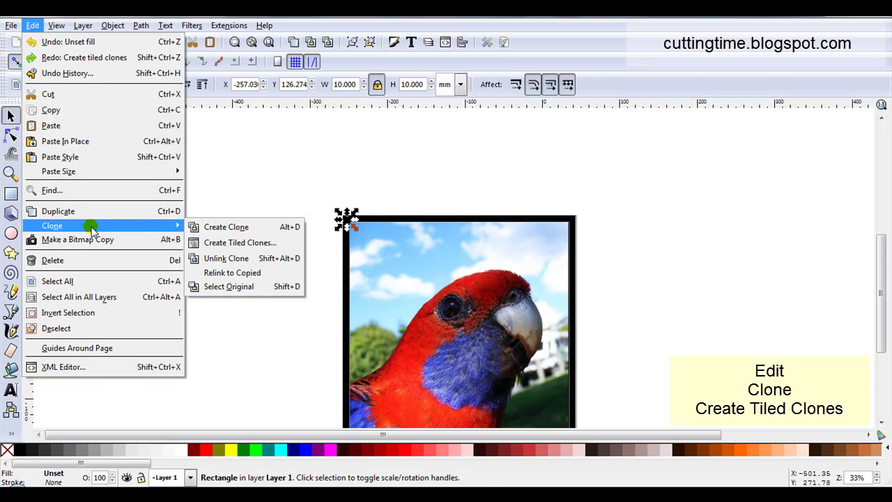
click(282, 246)
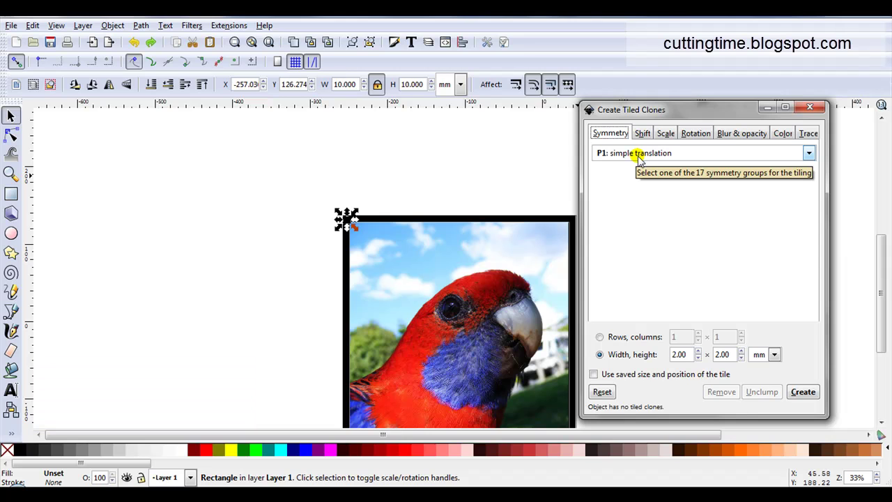
Enable Trace the drawing and set the tiling area to width and height 300 × 300 mm.
click(809, 136)
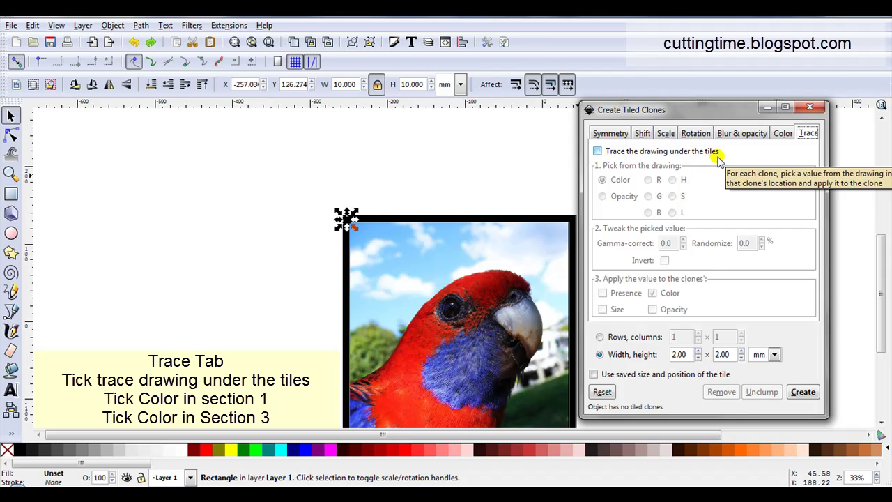
click(597, 151)
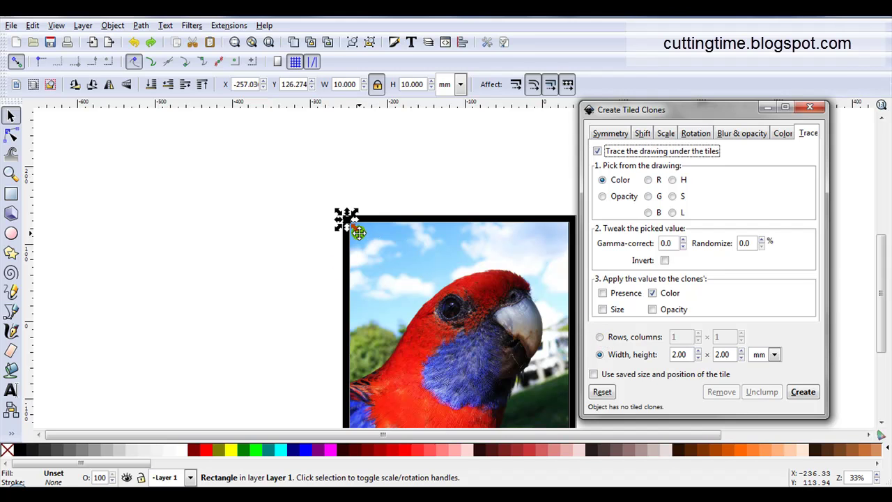
click(600, 337)
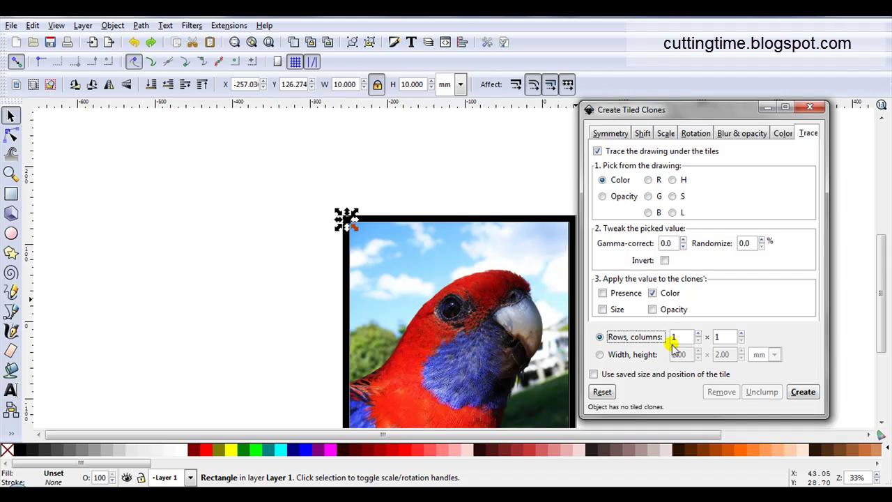
click(599, 355)
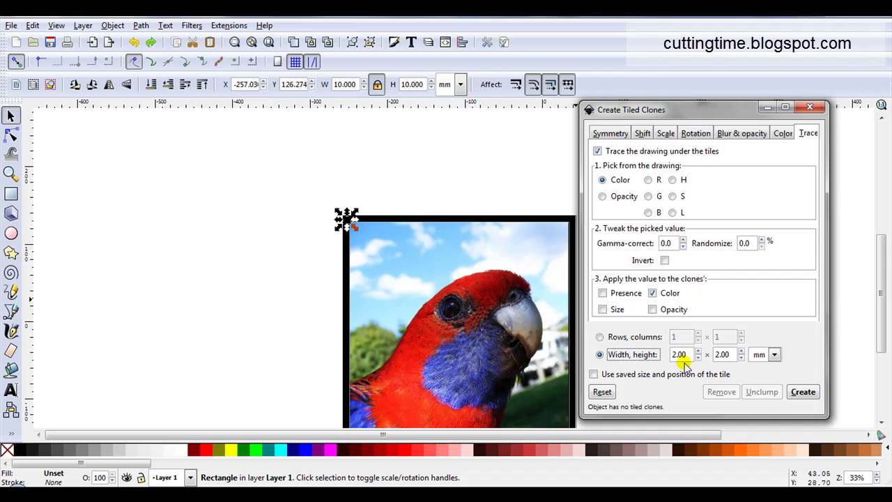
click(680, 354)
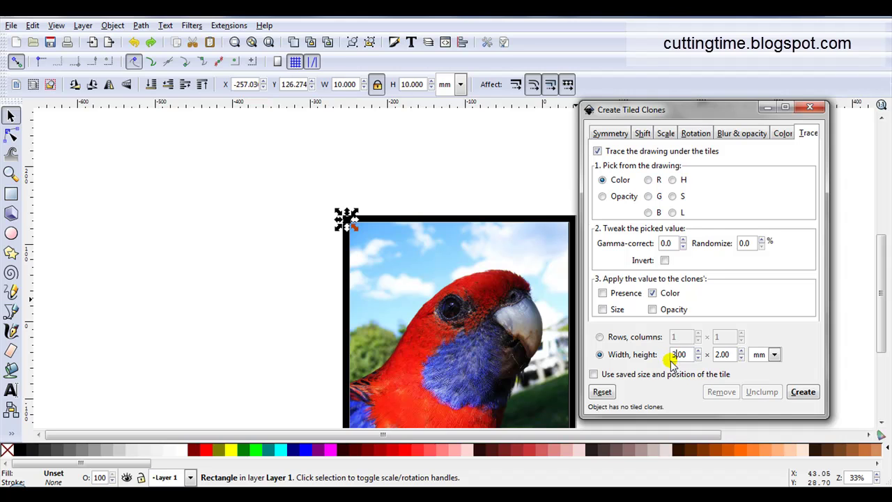
text(0)
double_click(718, 355)
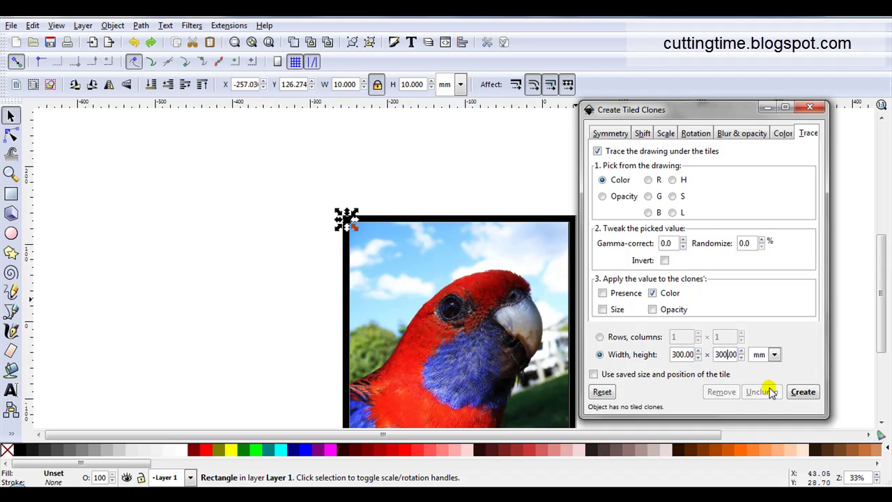
Generate 900 colour-traced 10 mm square clones over the photo and zoom in to inspect them.
click(802, 392)
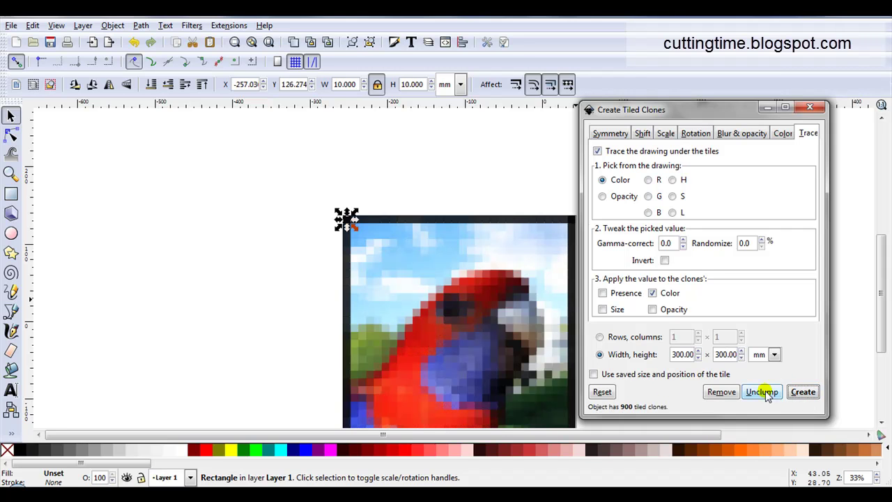
scroll(410, 272, up, 4)
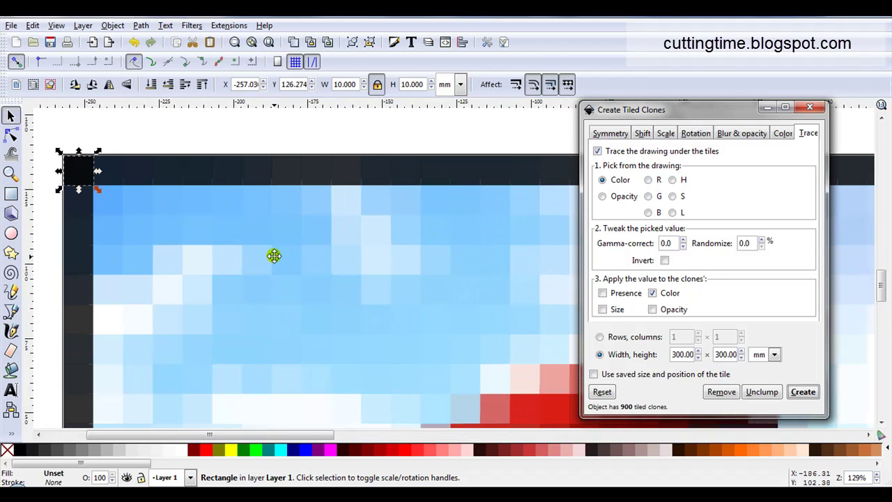
scroll(282, 264, down, 4)
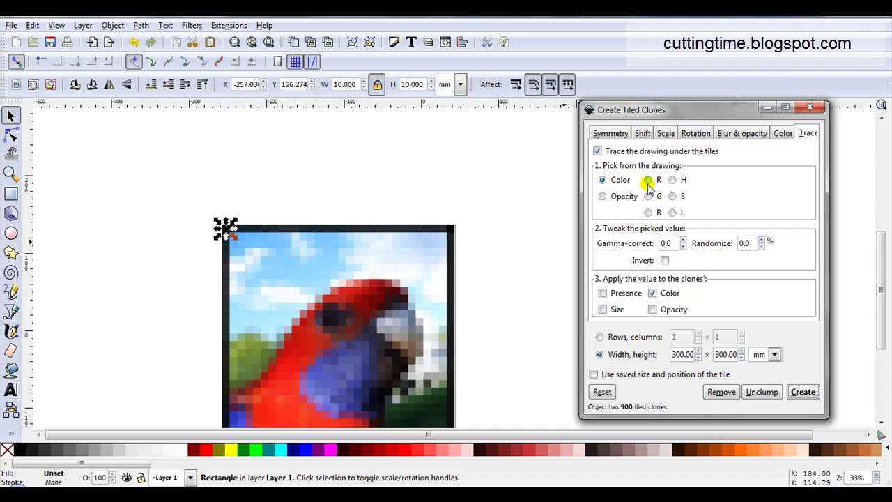
click(639, 133)
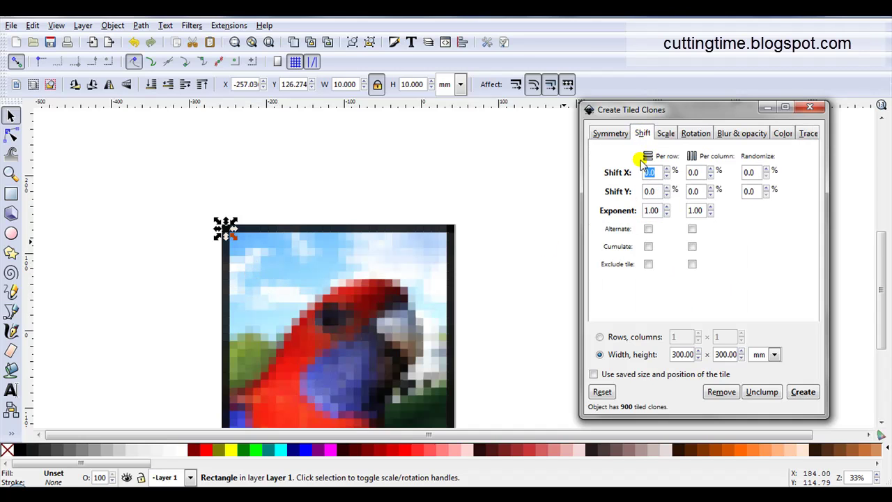
Set per-column Shift X and per-row Shift Y to 20% and recreate the 625 clones.
click(688, 172)
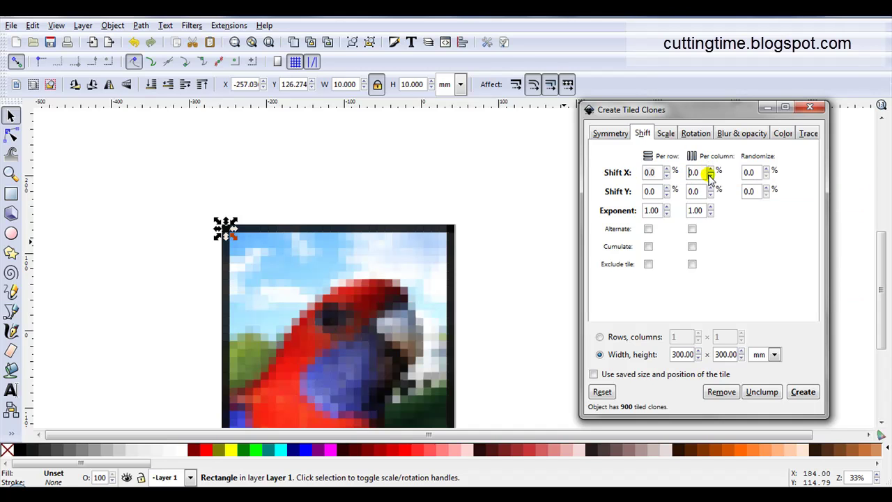
text(2)
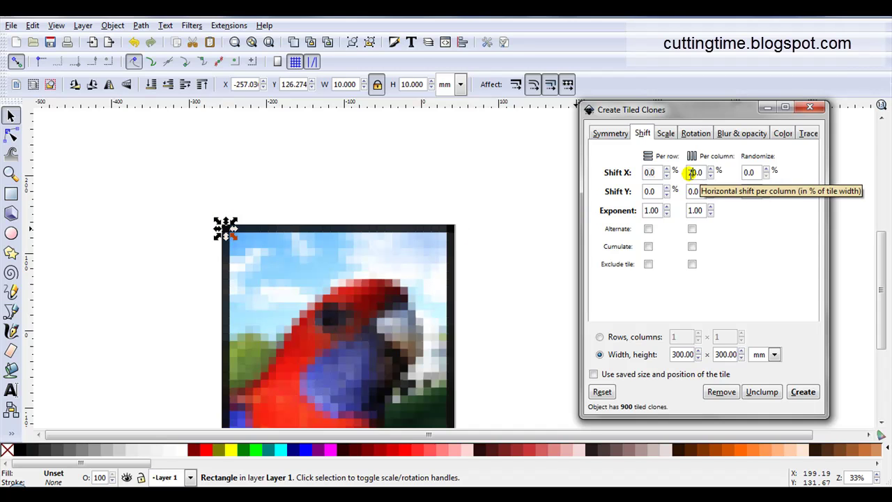
click(693, 173)
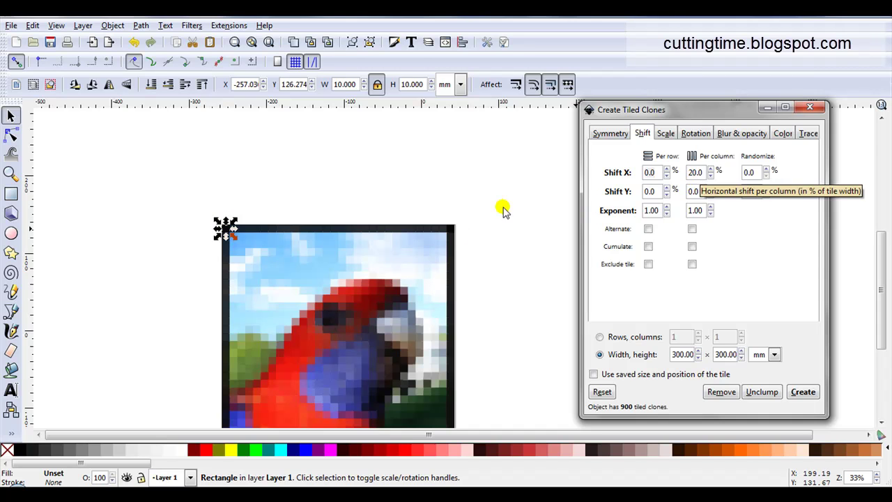
click(644, 190)
text(2)
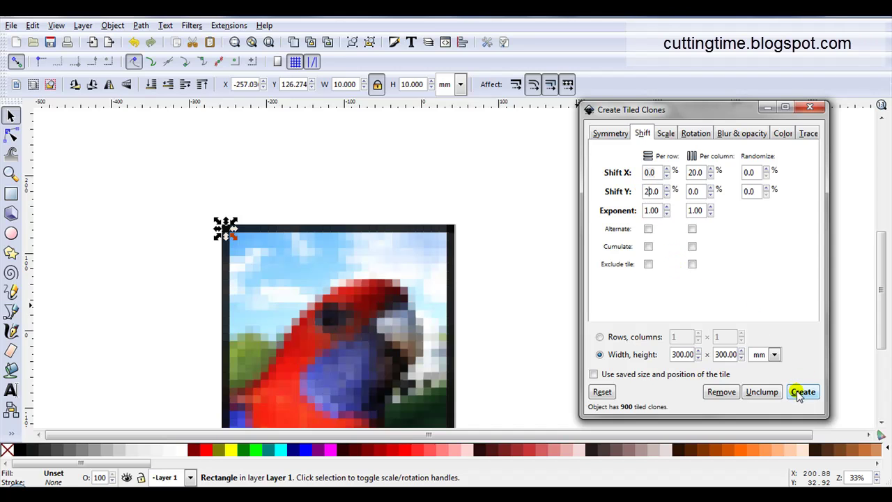
click(800, 394)
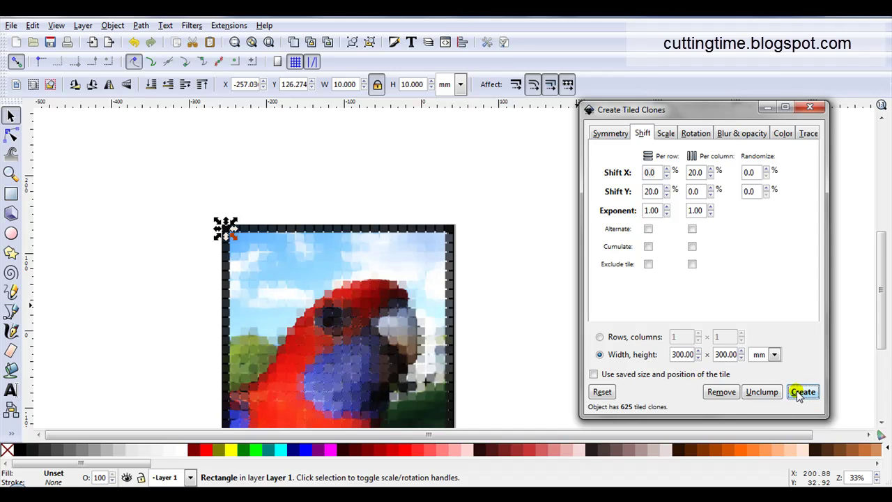
Reduce the X and Y shift to 10% and recreate the mosaic as 784 clones.
scroll(181, 320, up, 1)
scroll(181, 320, up, 2)
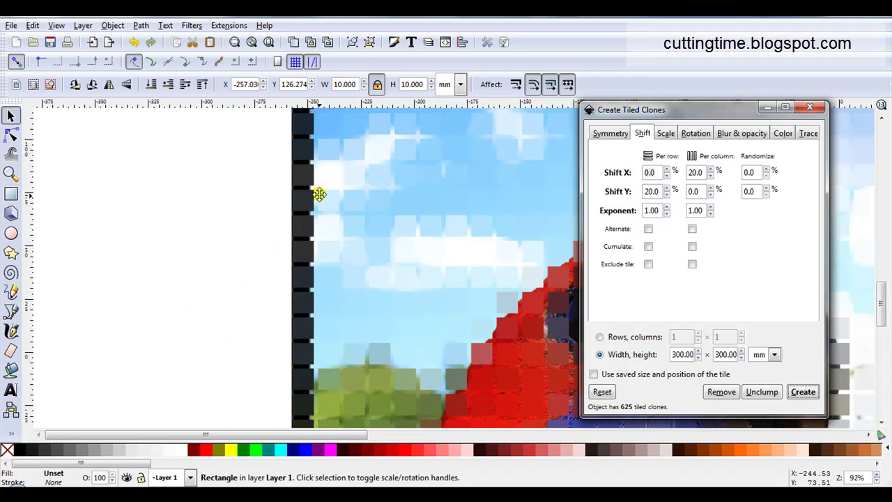
scroll(246, 213, down, 2)
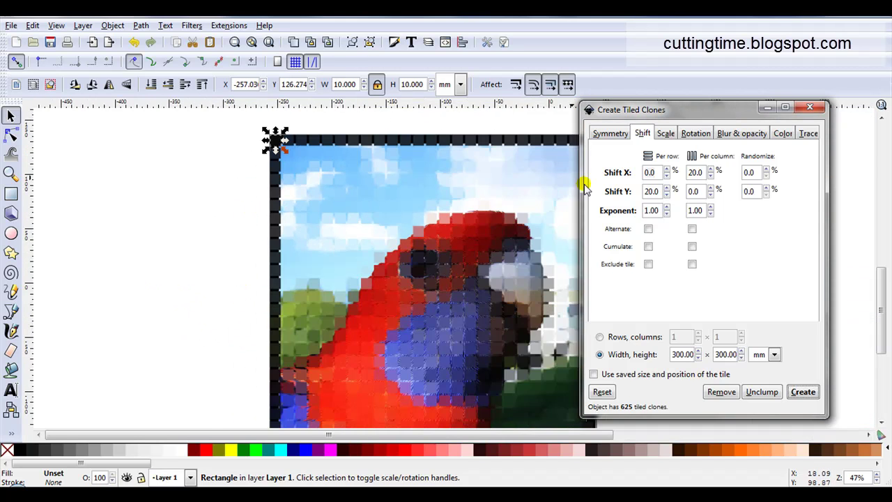
click(648, 191)
key(BackSpace)
text(1)
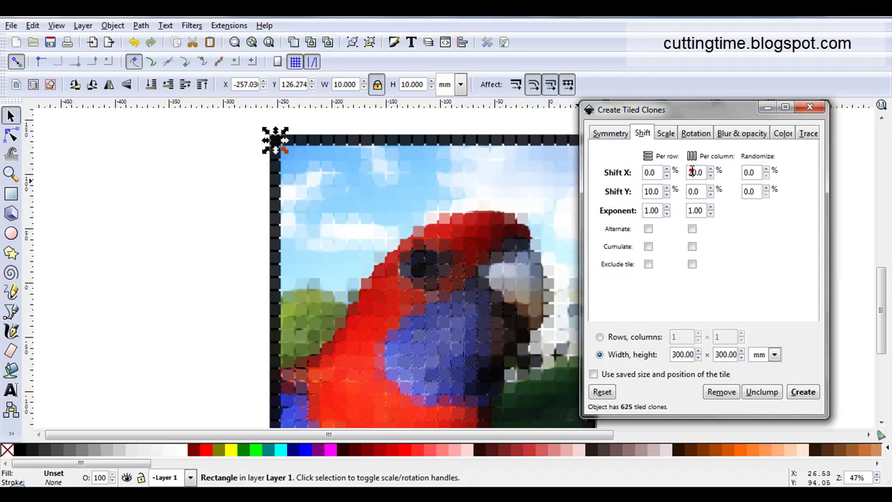
click(802, 392)
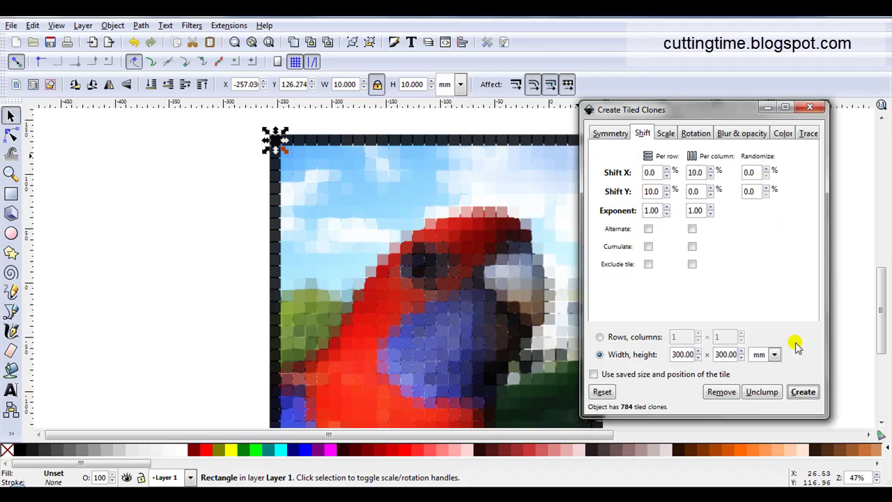
Close the tiled clones dialog, delete the stray extra clone, and select the whole mosaic and photo.
click(801, 392)
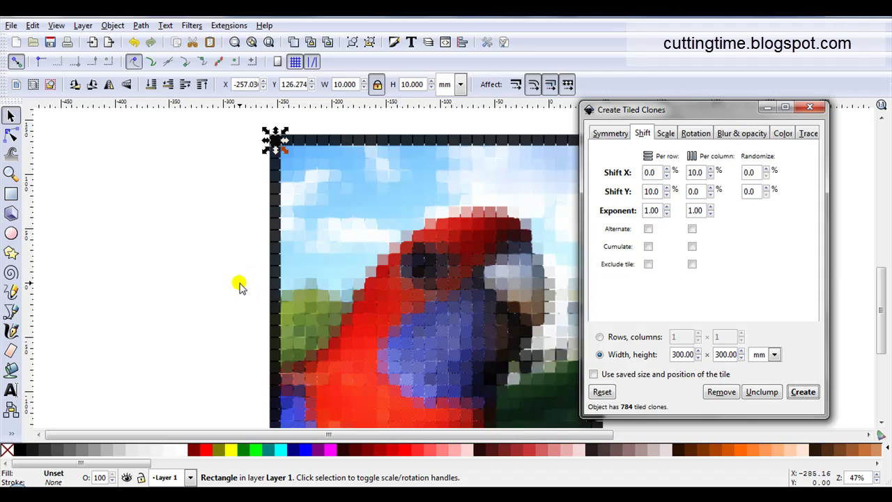
click(809, 106)
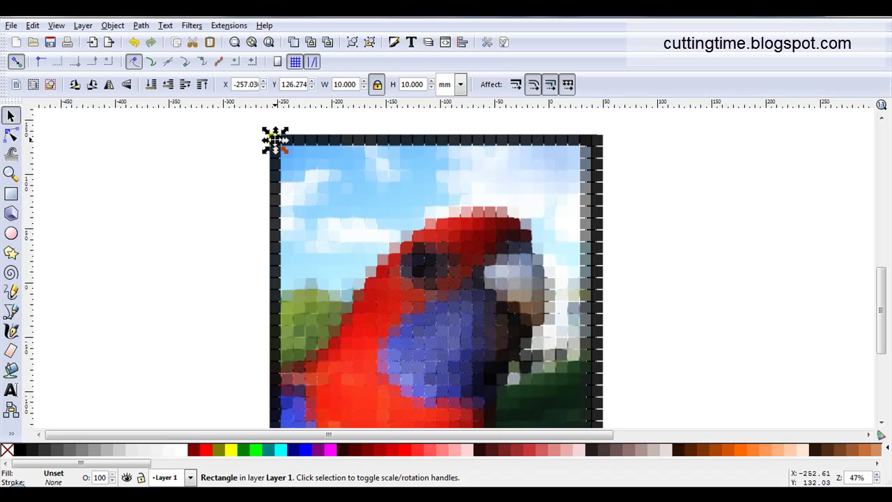
key(alt+d)
drag(275, 140, 239, 141)
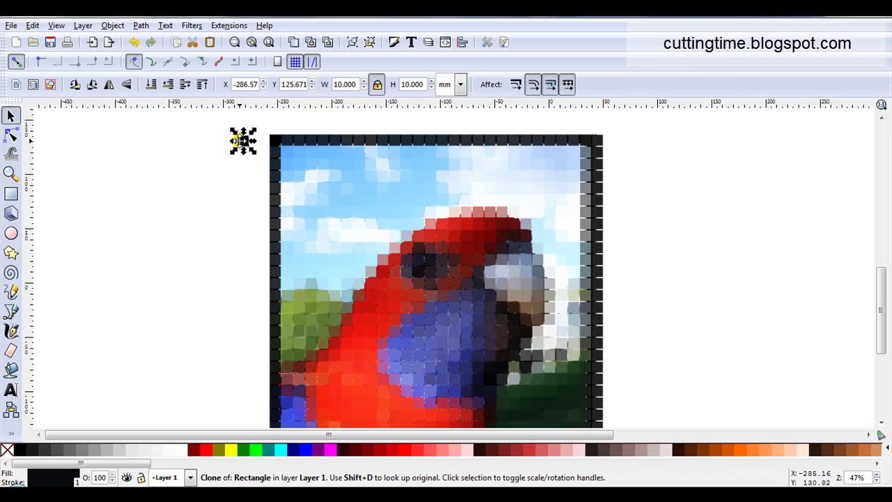
key(Delete)
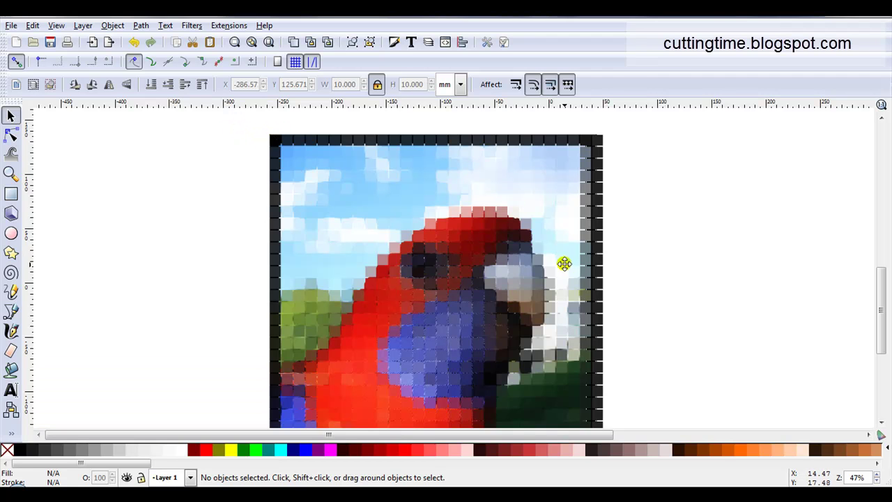
scroll(507, 259, down, 2)
drag(325, 160, 577, 398)
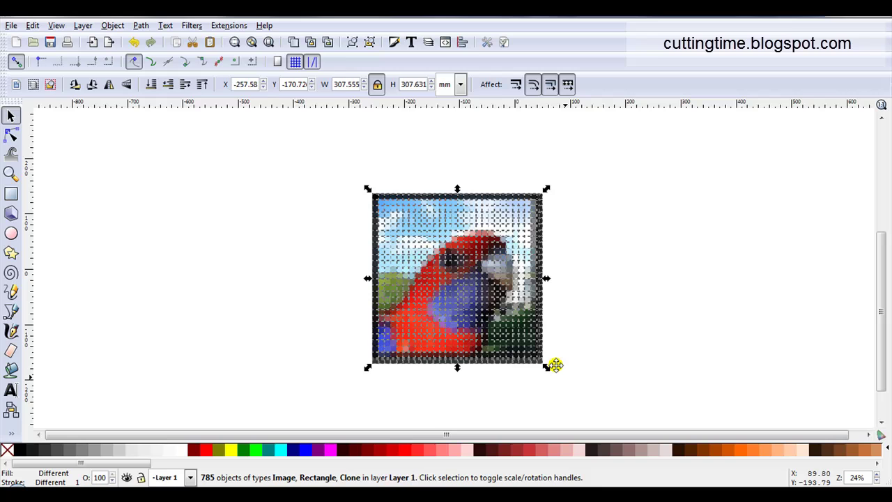
Unlink every selected clone (Shift+Alt+D) into a standalone square, then deselect.
click(331, 44)
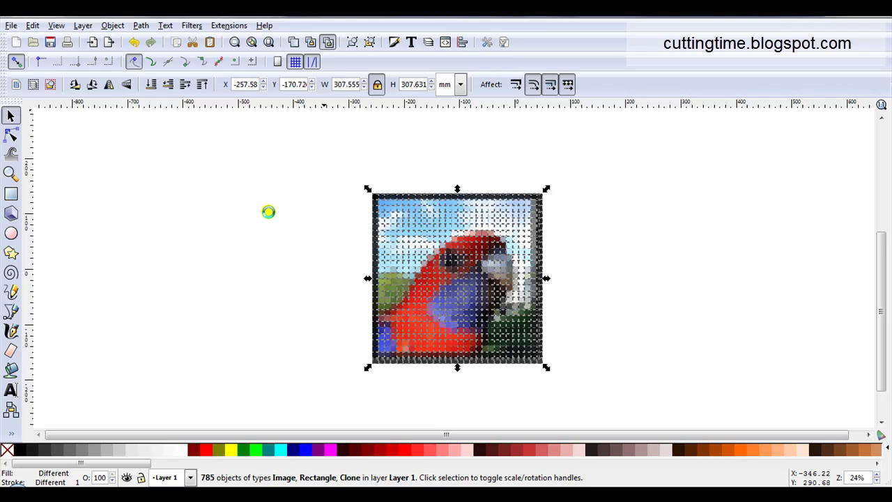
click(268, 211)
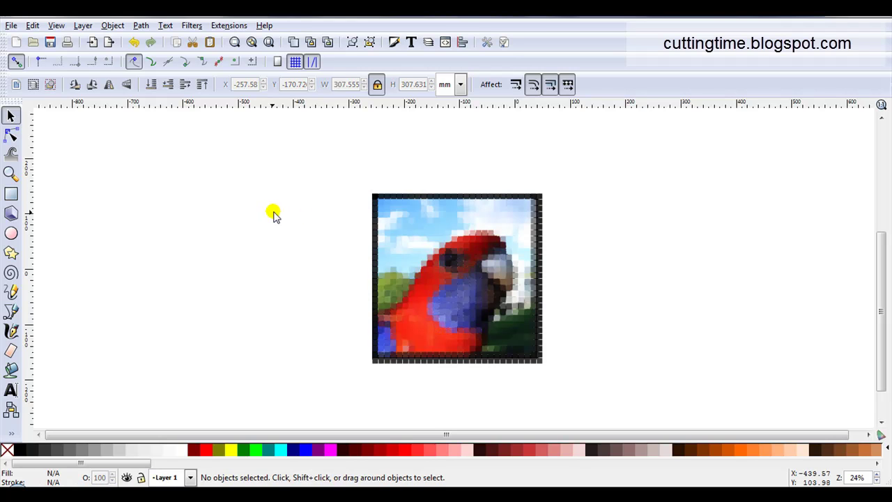
Nudge the photo aside and lower the dark corner square to the bottom of the stack.
scroll(369, 163, up, 8)
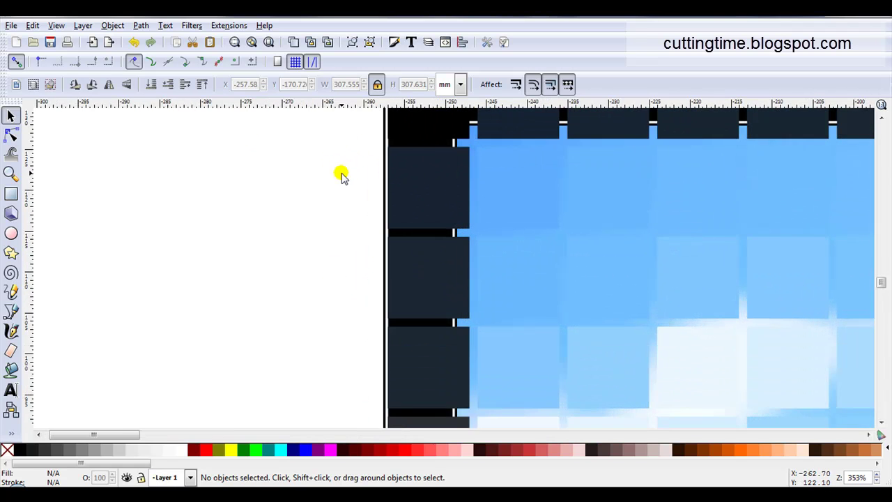
scroll(342, 175, up, 1)
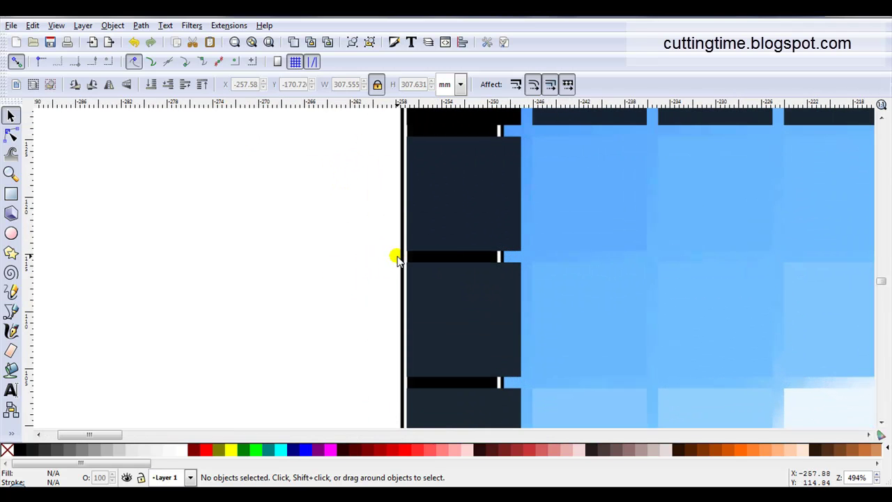
drag(399, 256, 355, 262)
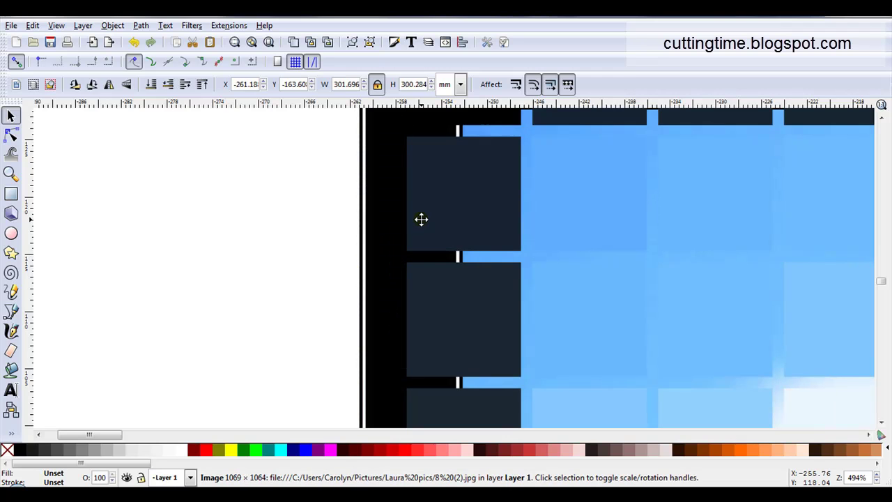
click(420, 219)
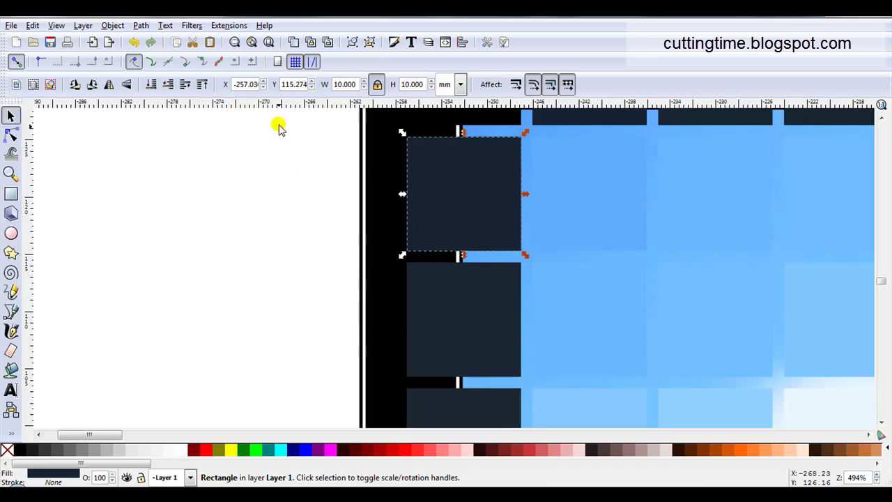
click(149, 85)
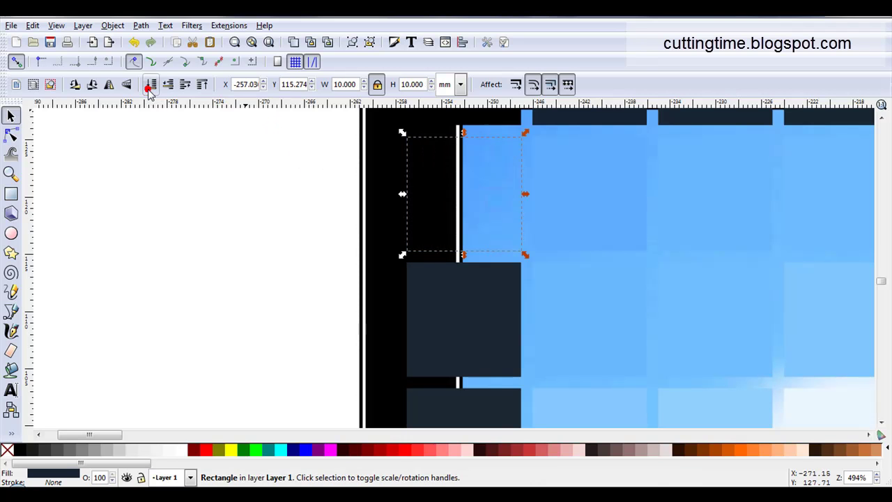
click(201, 163)
Place the original parrot photo to the right of the finished mosaic.
drag(428, 188, 571, 173)
scroll(243, 185, down, 4)
scroll(241, 186, down, 4)
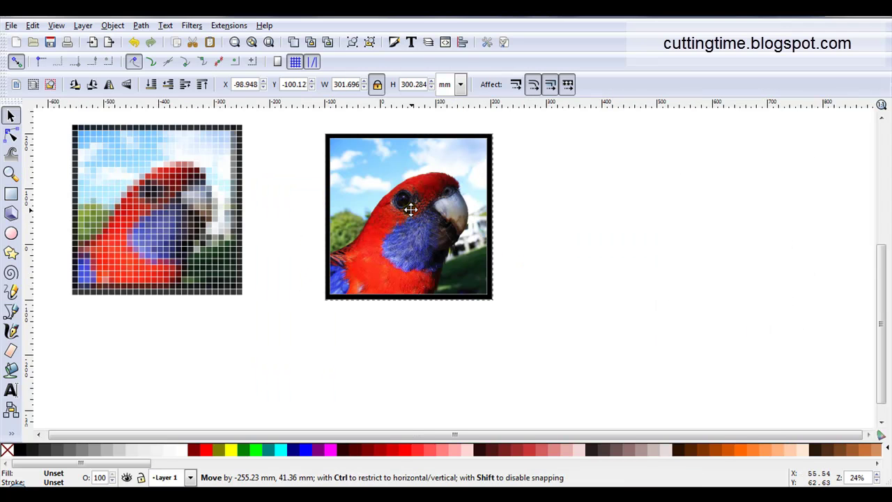
drag(404, 201, 406, 200)
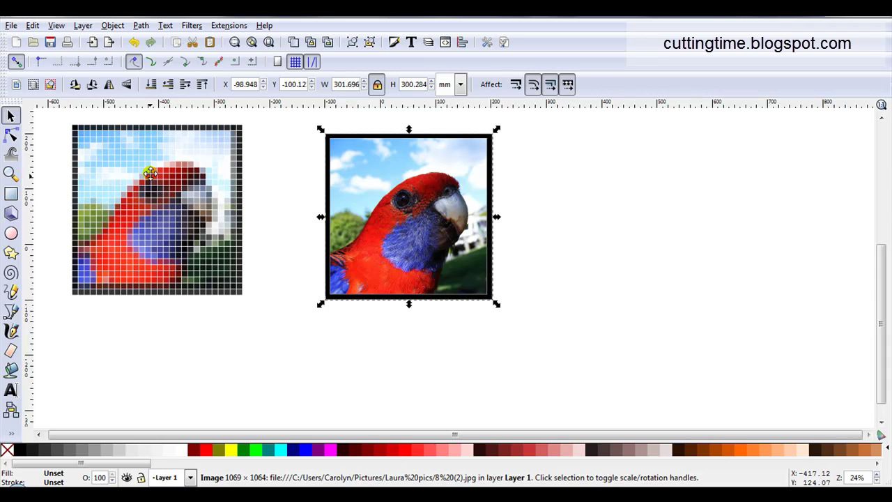
scroll(332, 124, up, 2)
scroll(332, 124, up, 1)
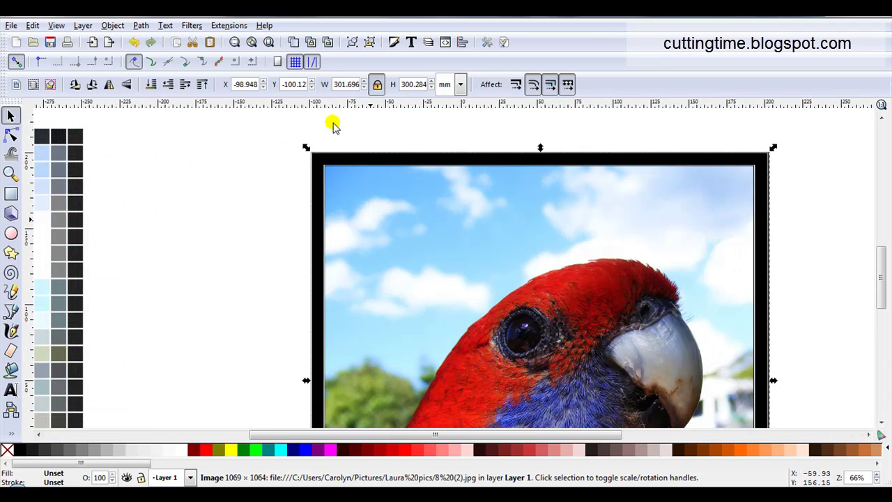
click(9, 195)
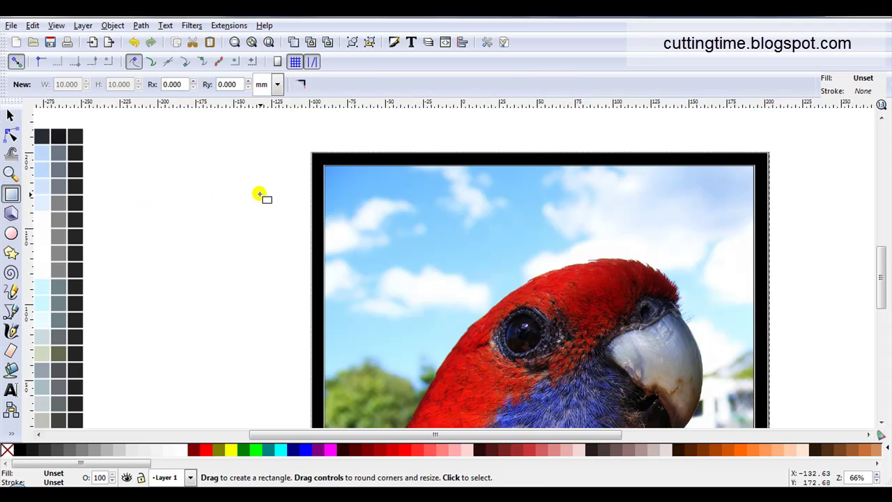
Draw a new small square beside the parrot photo.
click(270, 196)
drag(274, 182, 290, 196)
click(11, 115)
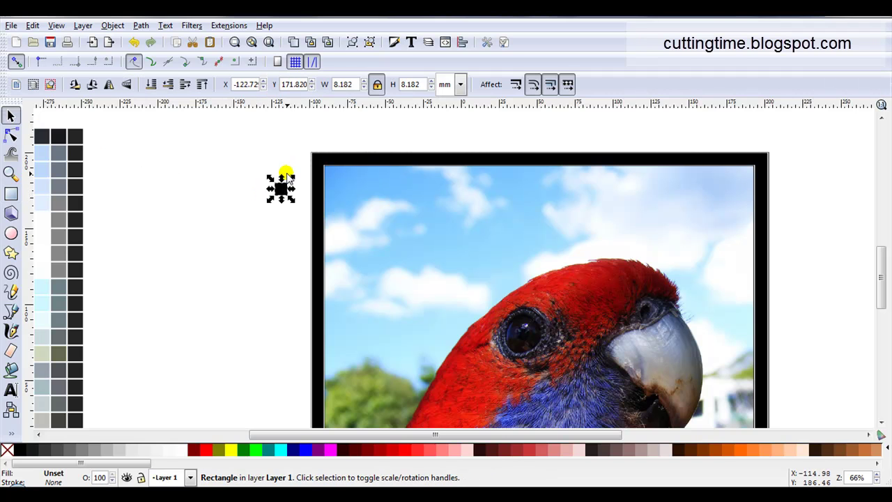
Scale the square proportionally to 4 × 4 mm and set its fill to unset.
drag(350, 84, 326, 85)
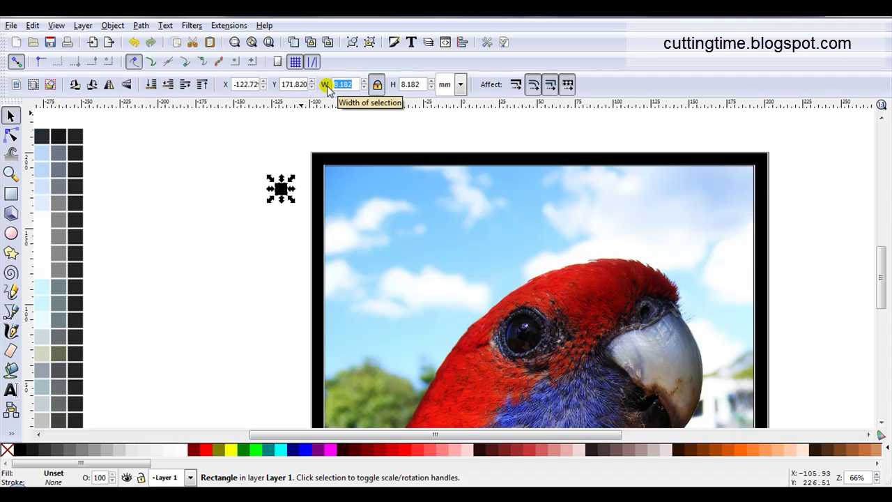
click(379, 90)
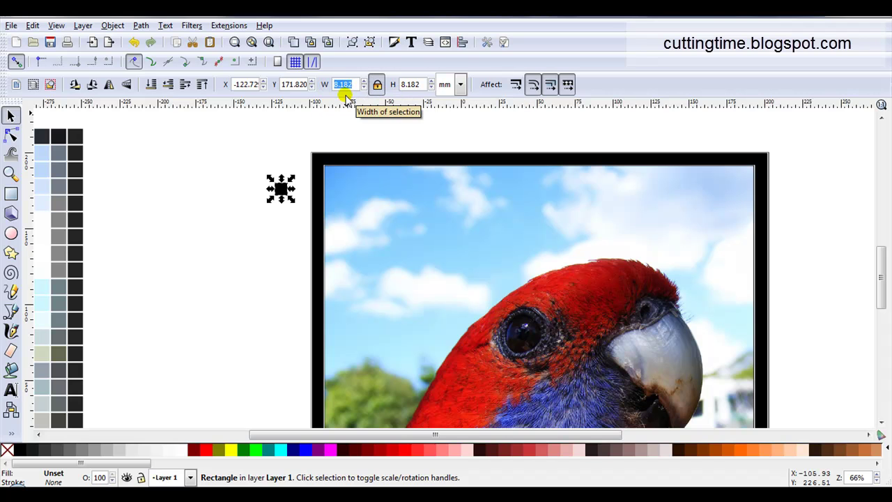
text(4)
key(Return)
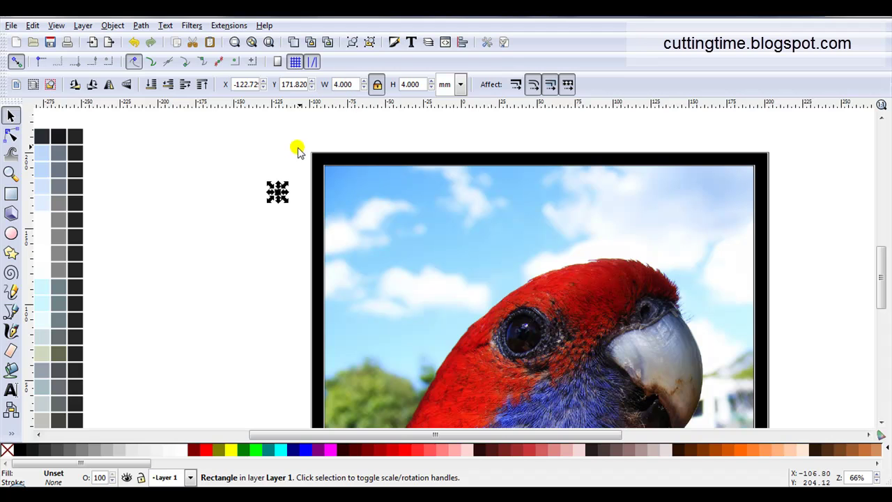
click(394, 44)
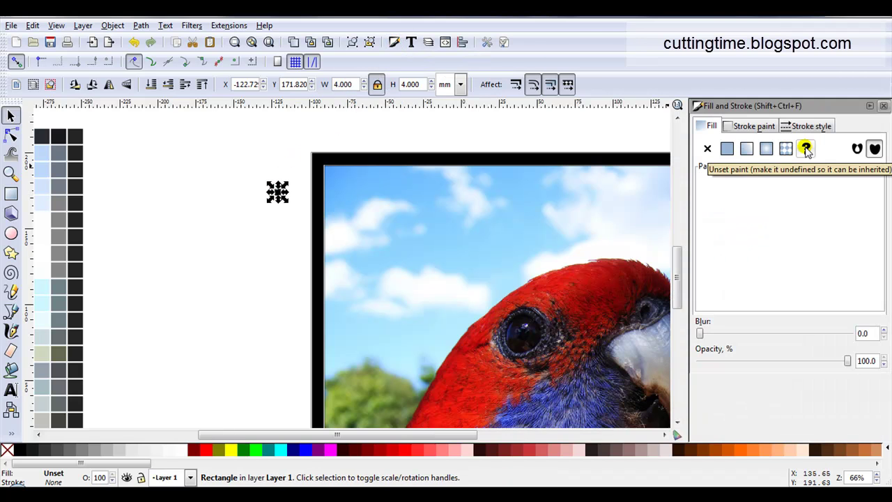
click(806, 151)
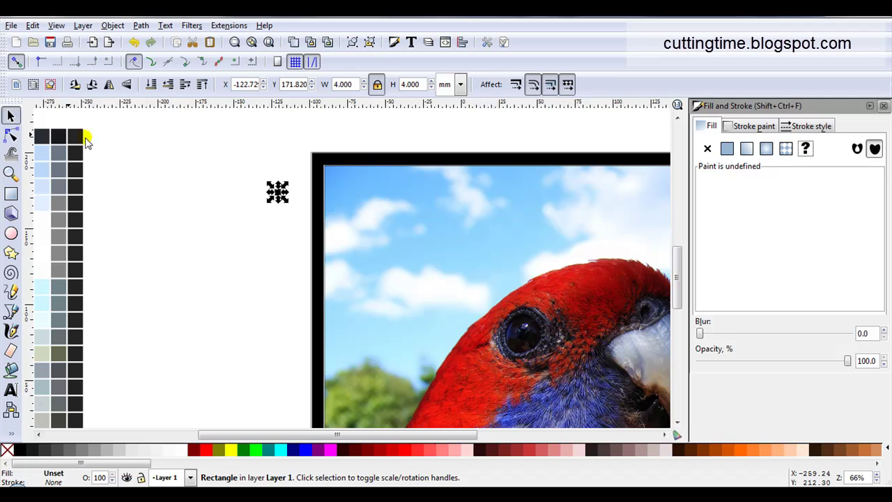
Move the 4 mm square to the photo's top-left corner and select it.
scroll(277, 192, up, 1)
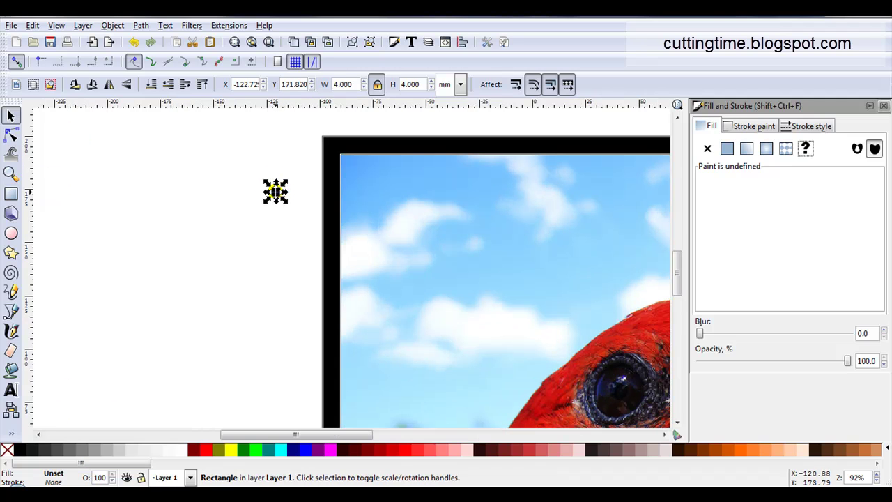
drag(274, 191, 348, 160)
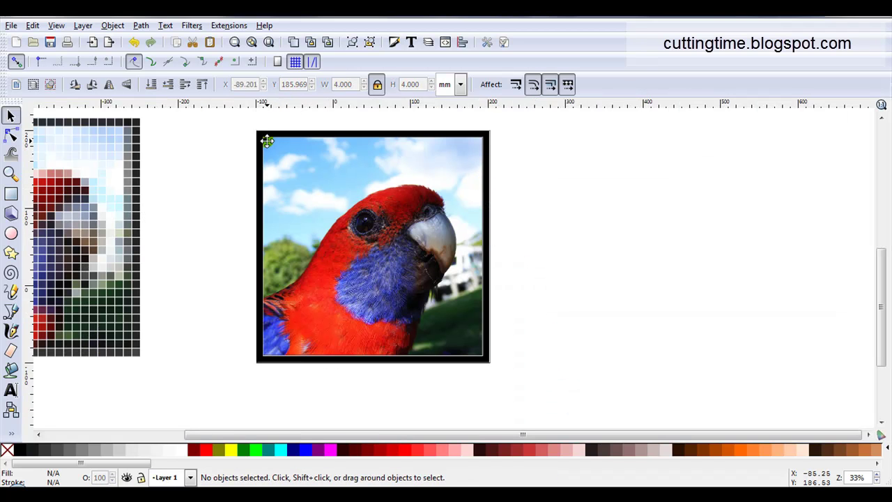
click(265, 142)
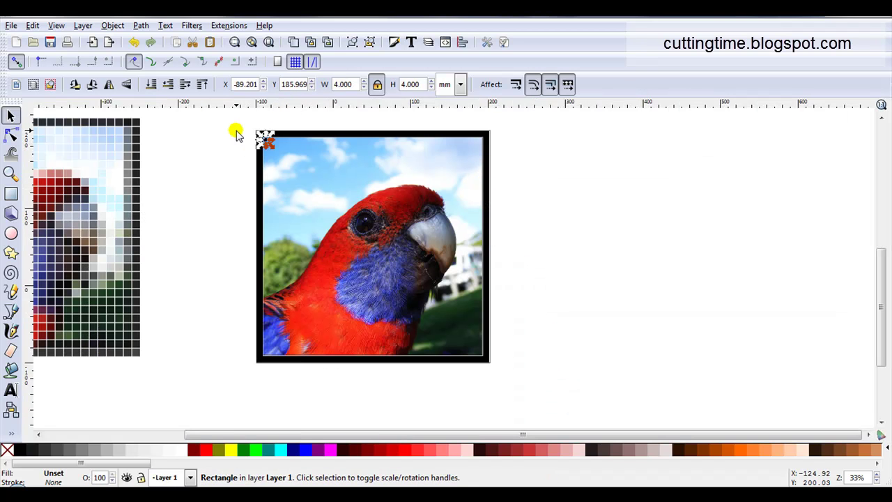
Create tiled clones with Shift and Trace (Color) settings to fill the photo with 4 mm colour tiles.
click(32, 26)
mouse_move(66, 225)
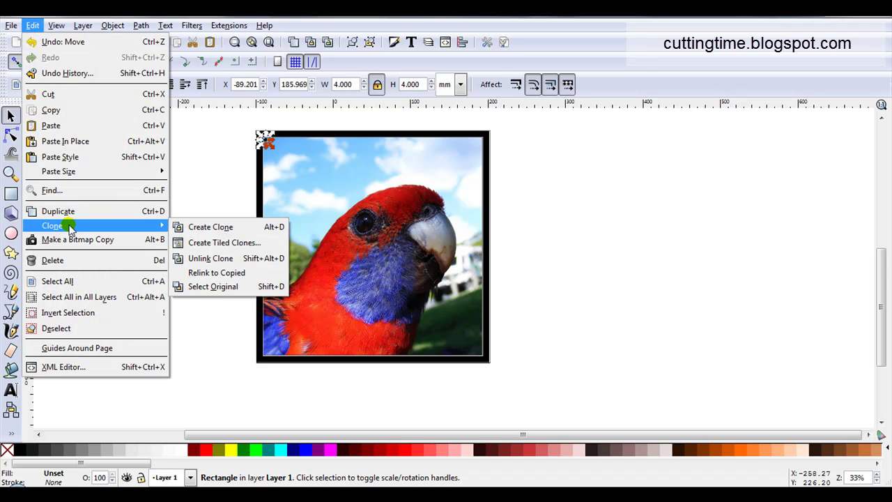
click(222, 243)
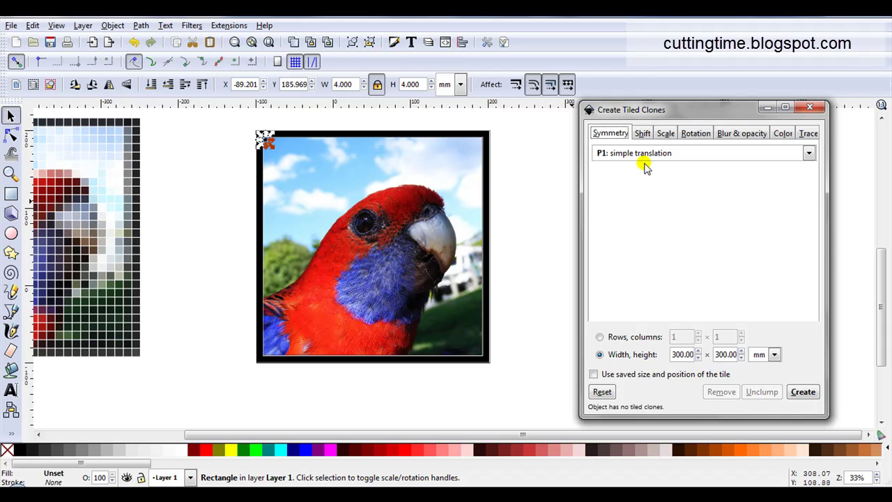
click(642, 133)
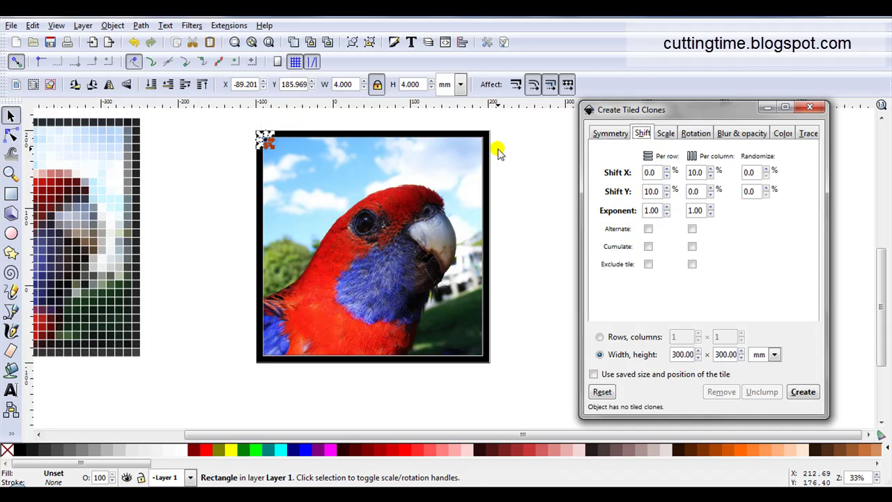
double_click(344, 85)
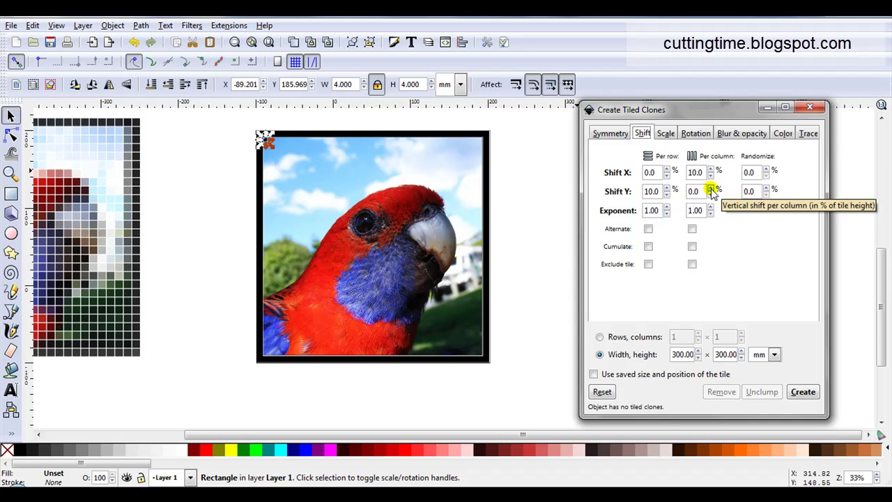
click(807, 133)
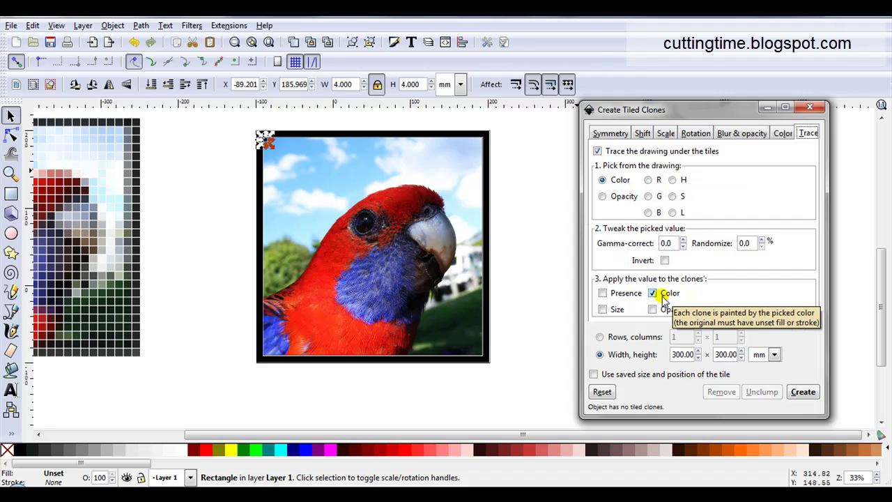
click(799, 391)
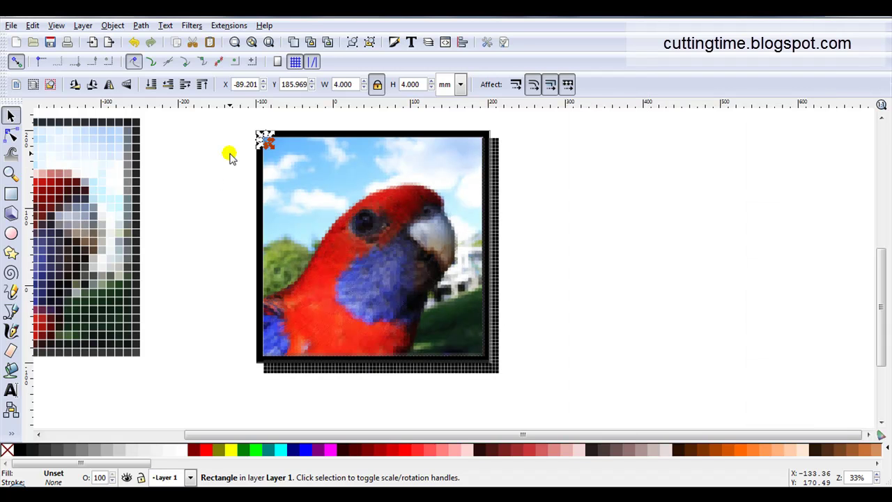
Change the tiled clones fill area from 300 to 280 × 280 mm and regenerate the mosaic.
scroll(230, 157, up, 7)
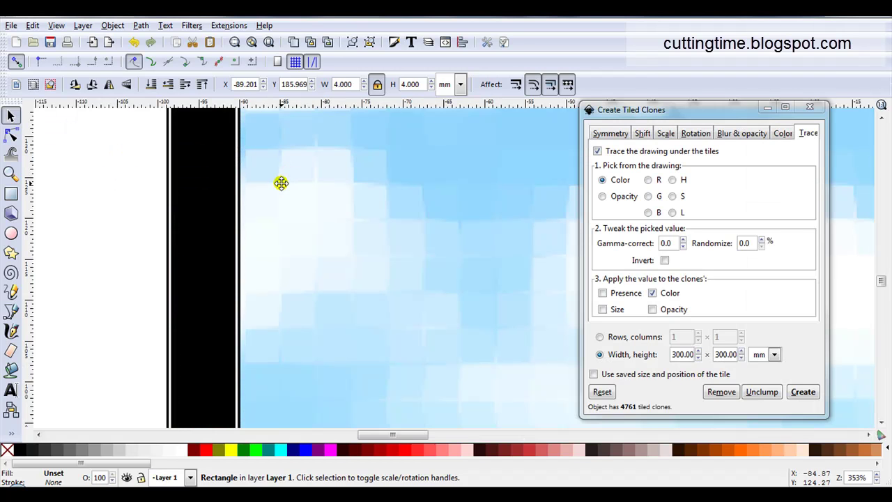
scroll(251, 216, down, 6)
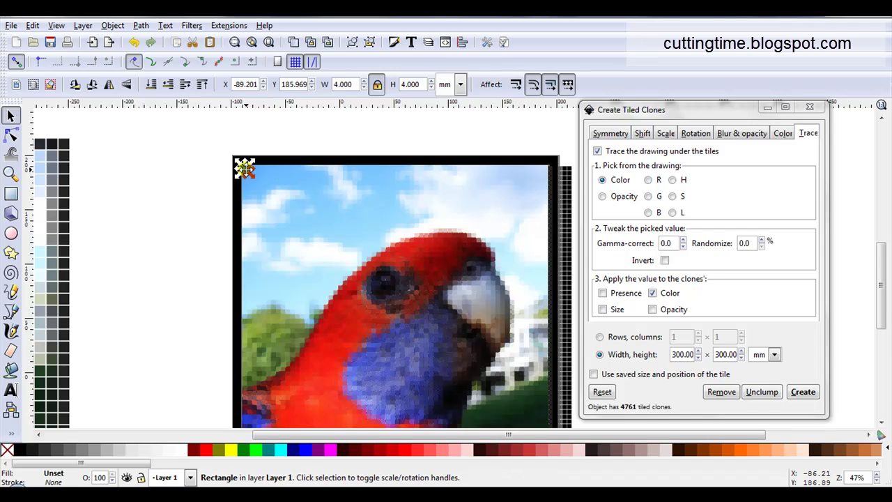
click(677, 354)
double_click(679, 353)
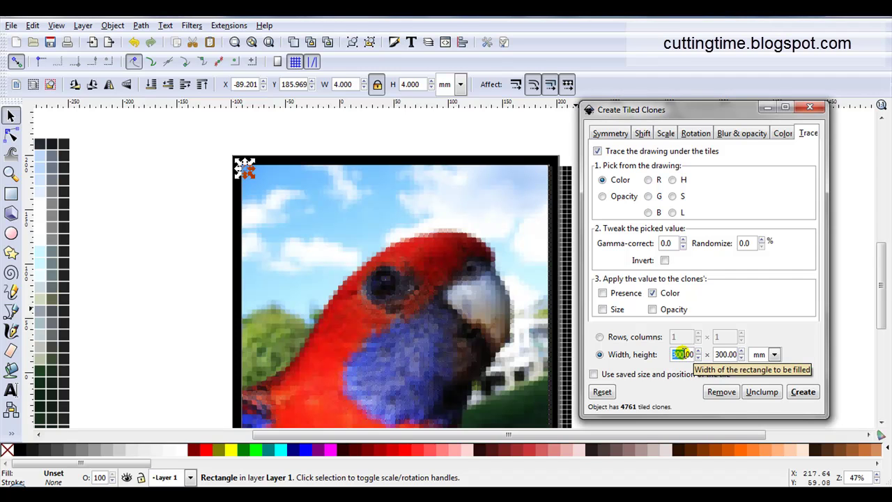
text(280)
click(716, 354)
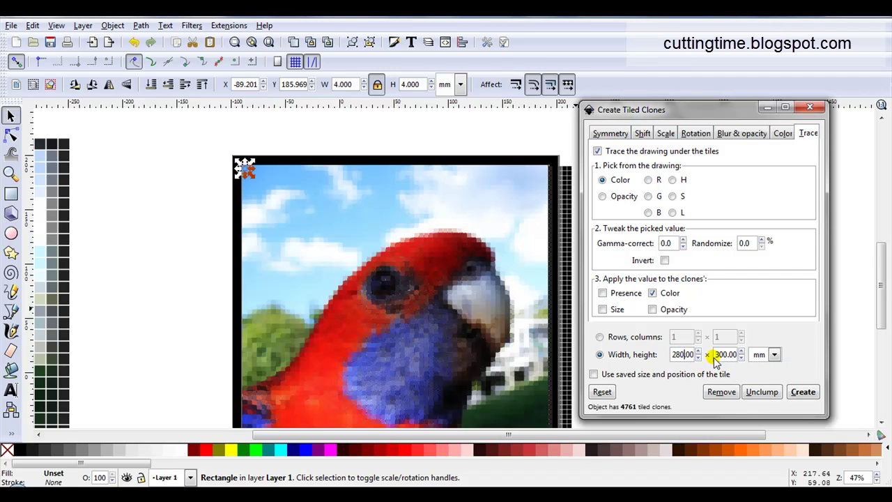
double_click(720, 355)
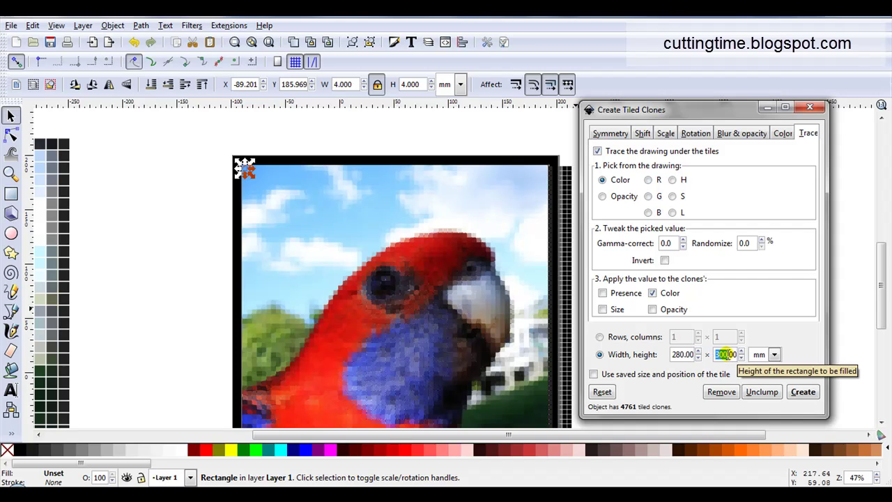
text(280)
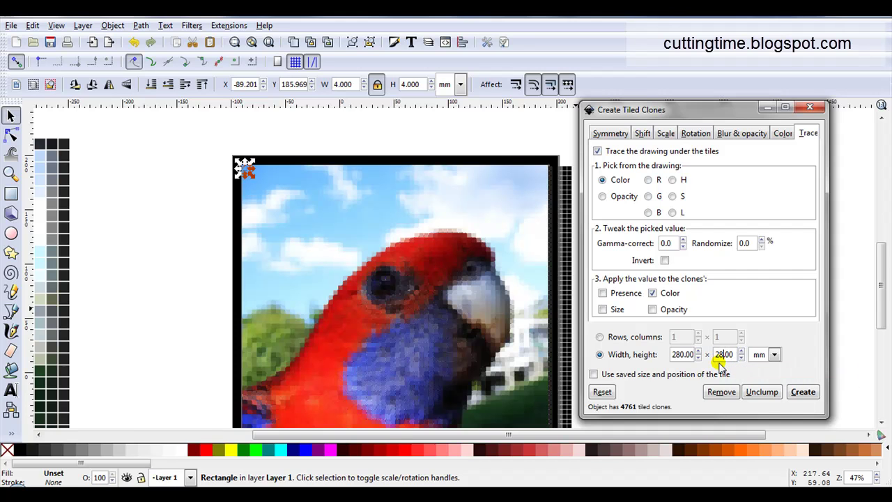
click(795, 393)
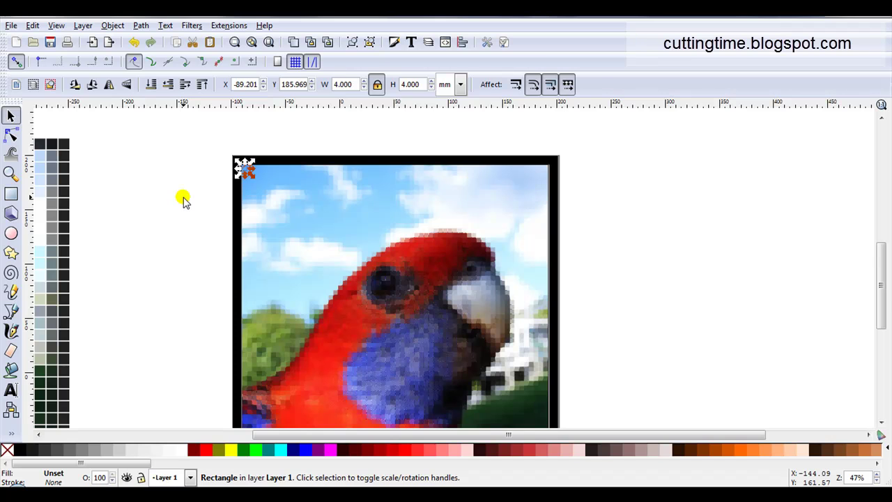
Zoom in to inspect the finished 4 mm colour-traced mosaic over the photo.
scroll(216, 156, up, 1)
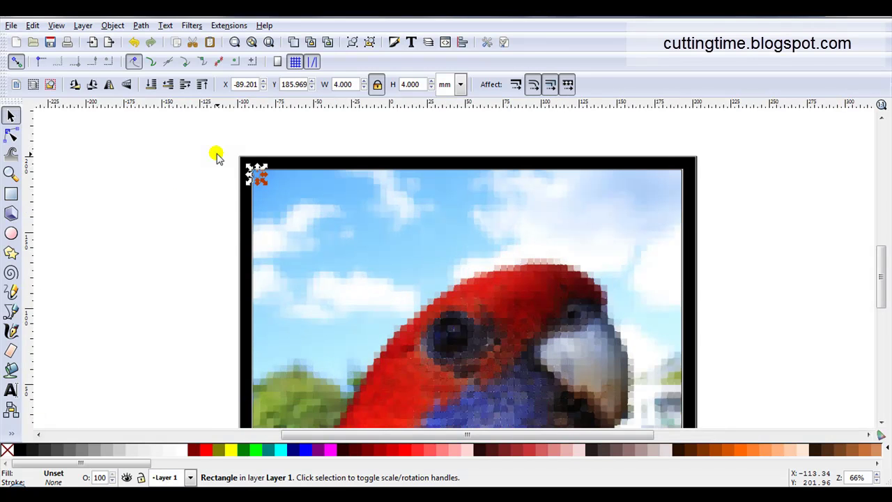
scroll(216, 157, up, 1)
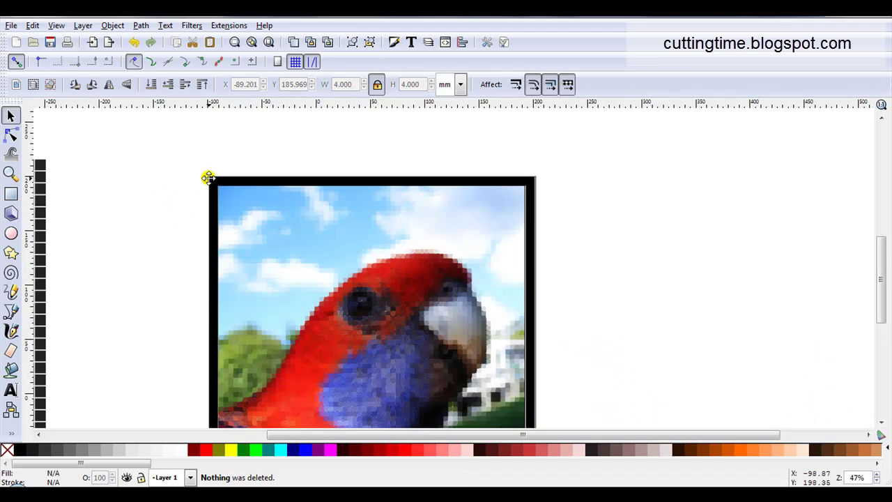
Rubber-band select all the 4 mm clone squares and group them.
click(207, 177)
click(694, 153)
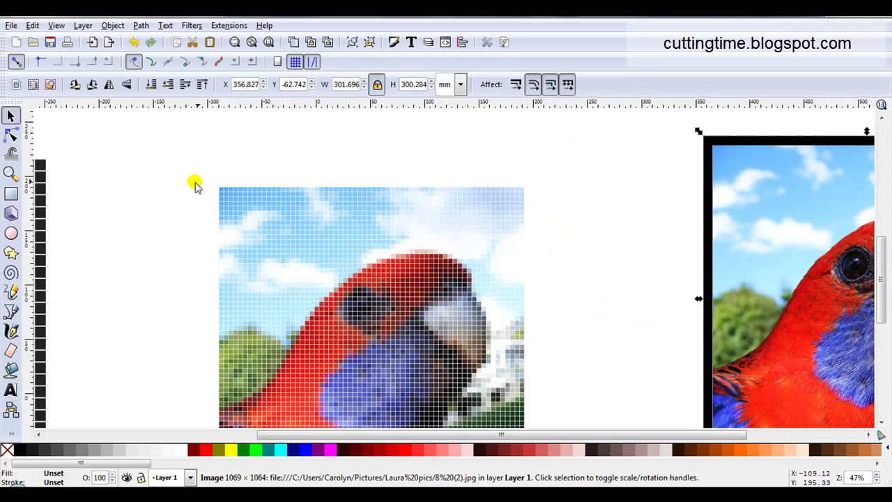
scroll(187, 184, down, 1)
drag(171, 162, 446, 420)
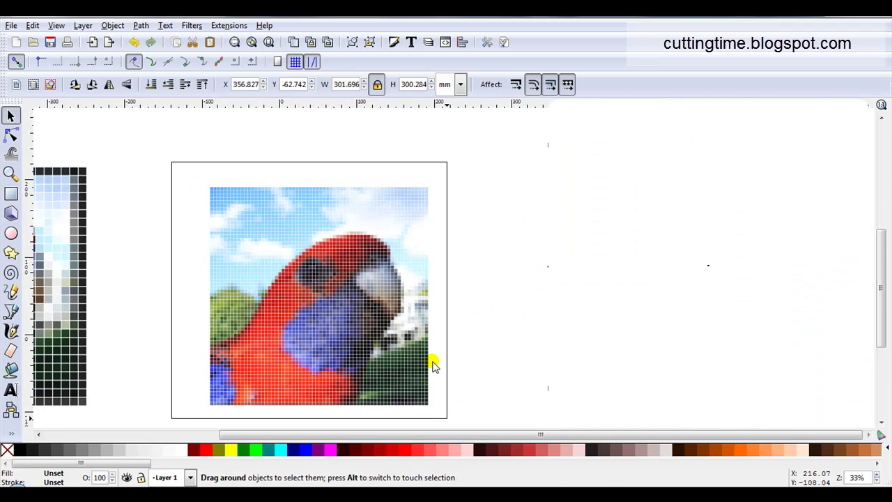
click(112, 26)
click(129, 75)
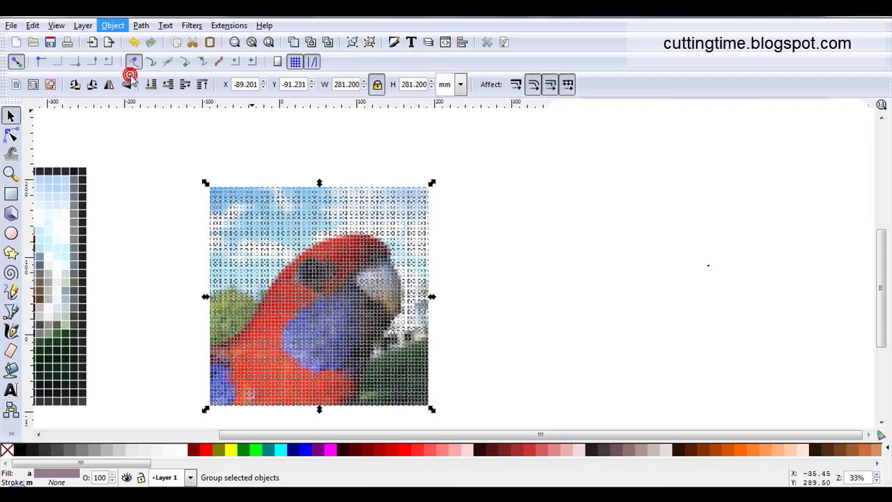
Drag the grouped fine mosaic left off the photo, between the coarse mosaic and original.
click(169, 234)
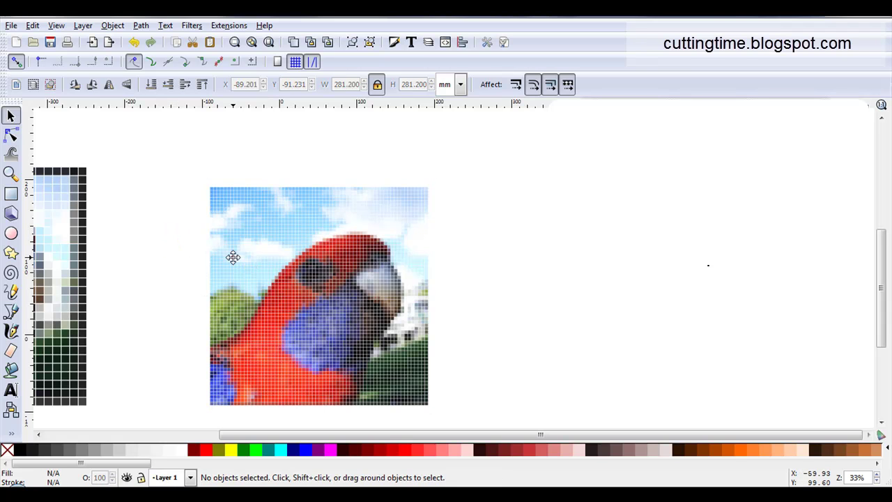
drag(233, 257, 180, 235)
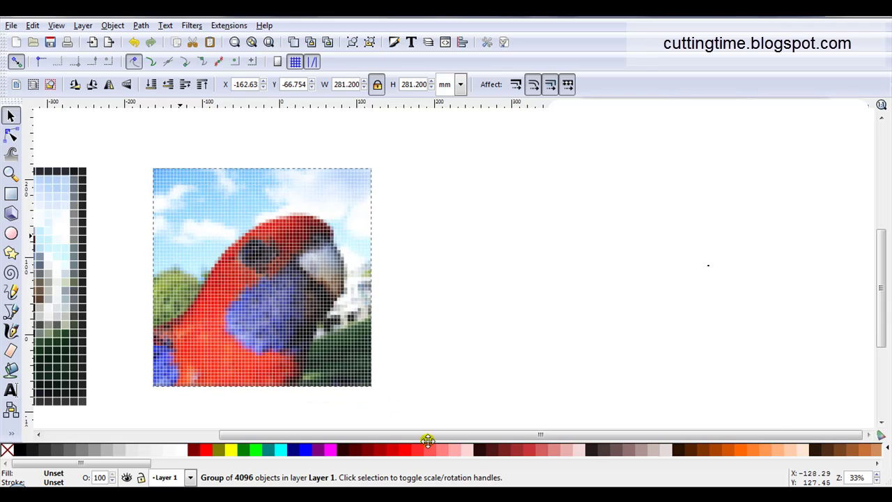
drag(427, 435, 289, 435)
click(292, 312)
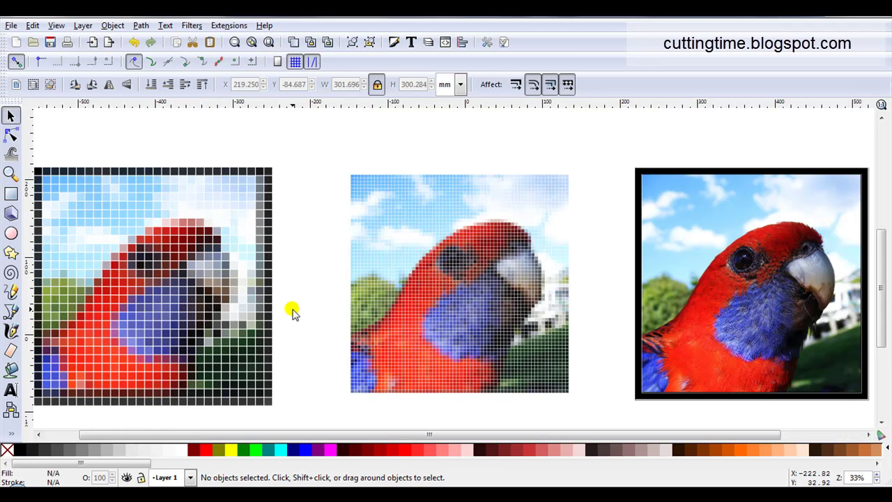